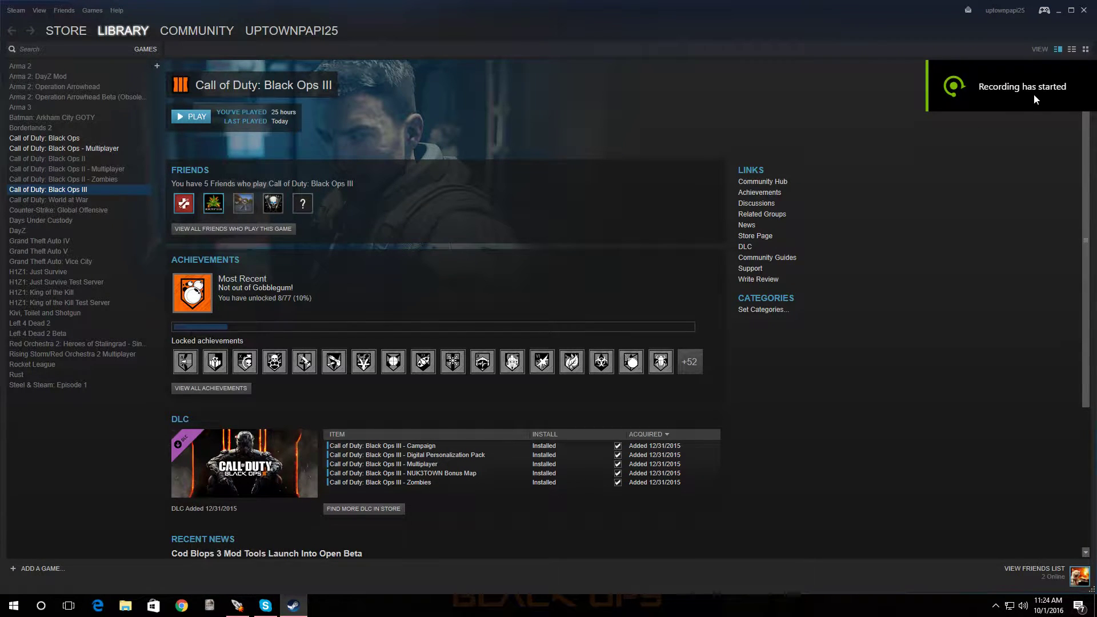
# Step: Close the game library window and open the zm_undead map from the Mod Tools Launcher in the Radiant level editor
pyautogui.click(1081, 11)
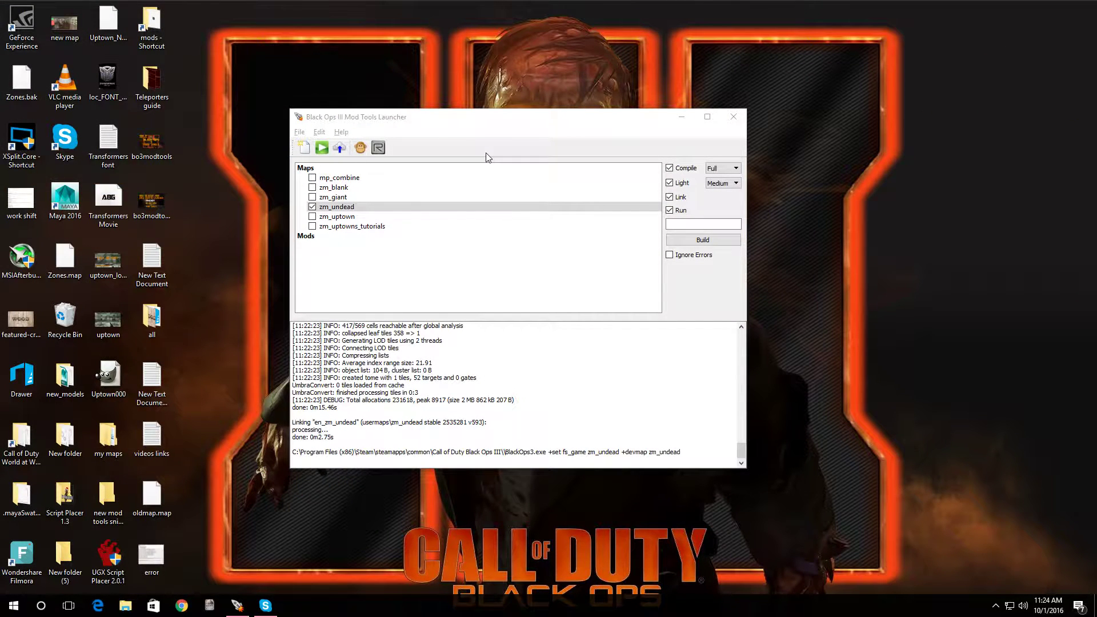
pyautogui.rightClick(391, 208)
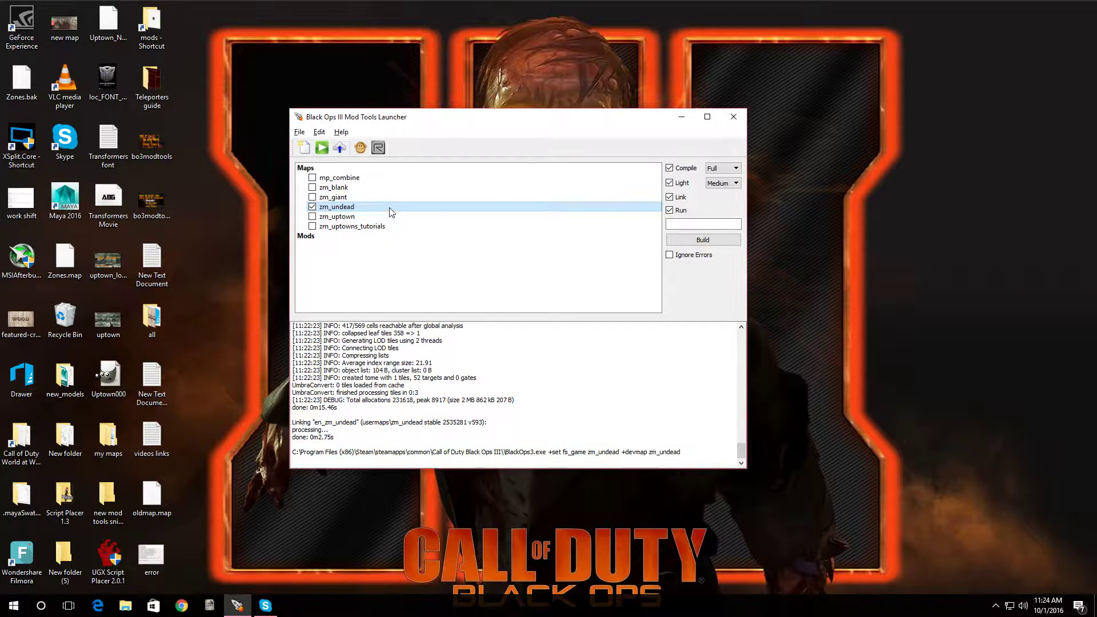
pyautogui.click(426, 241)
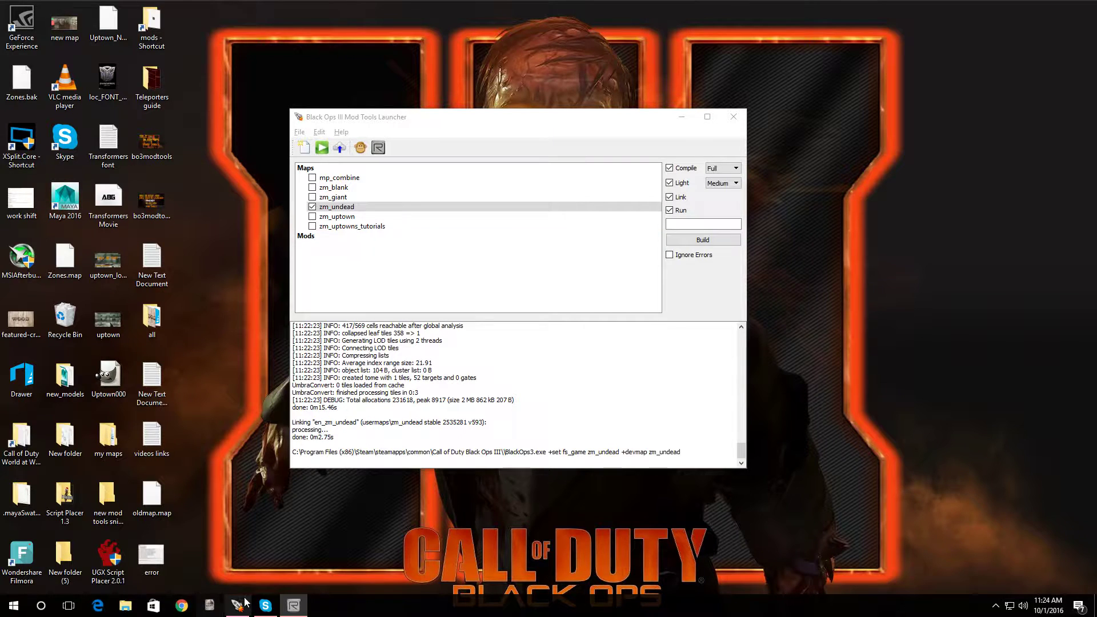
pyautogui.click(294, 606)
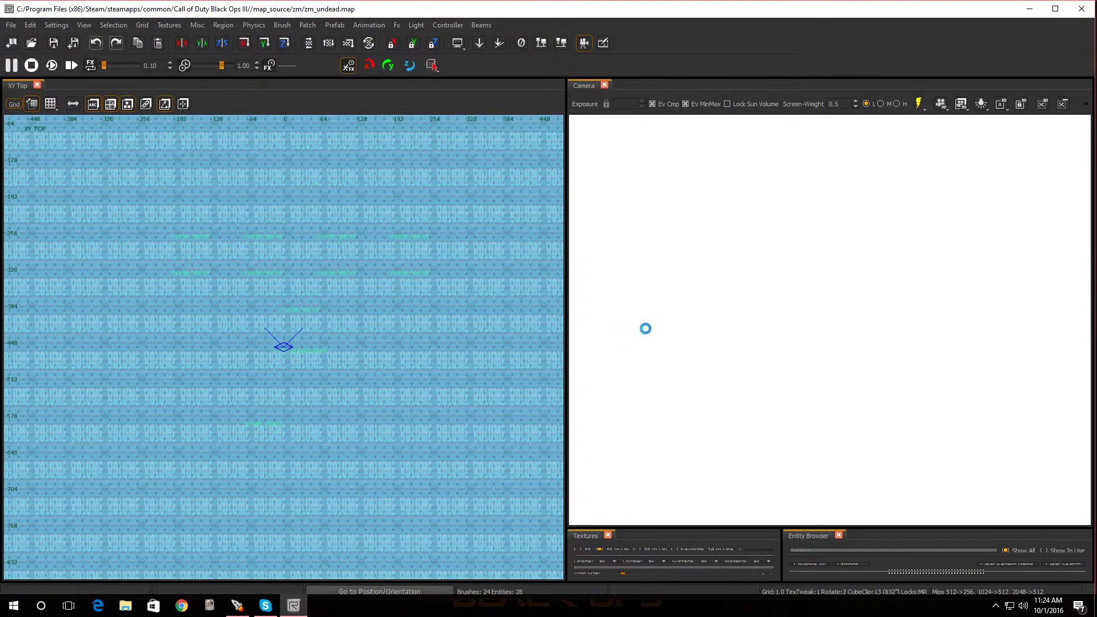
# Step: Examine the checkered wall and its row of prefabs in the camera view and the map layout from above
pyautogui.moveTo(649, 331); pyautogui.dragTo(660, 344, button='right')
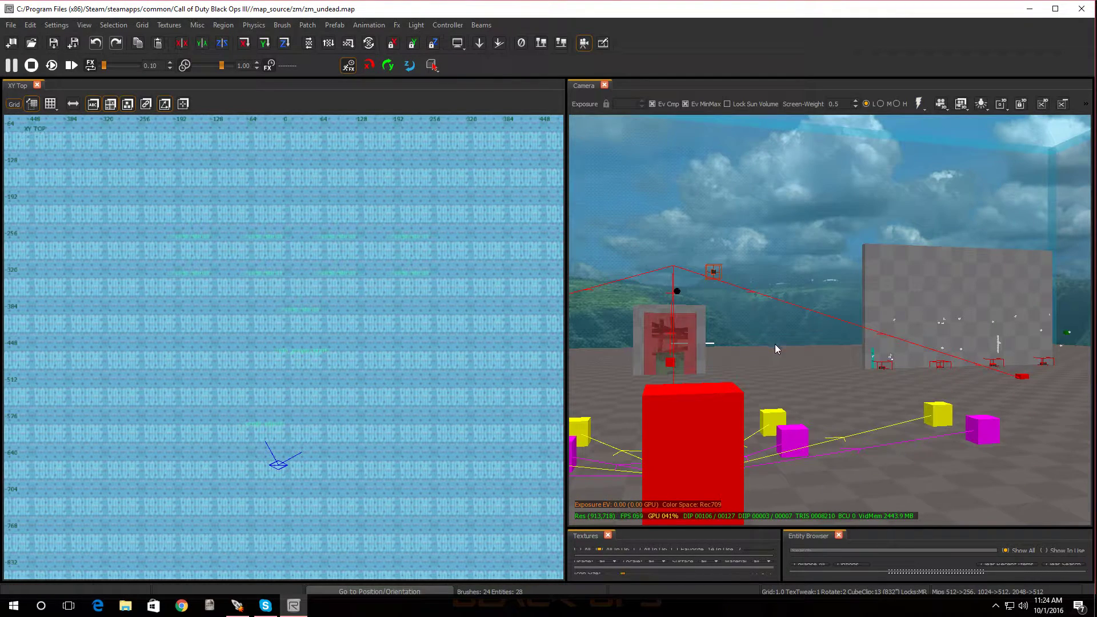
pyautogui.moveTo(775, 344); pyautogui.dragTo(718, 404, button='right')
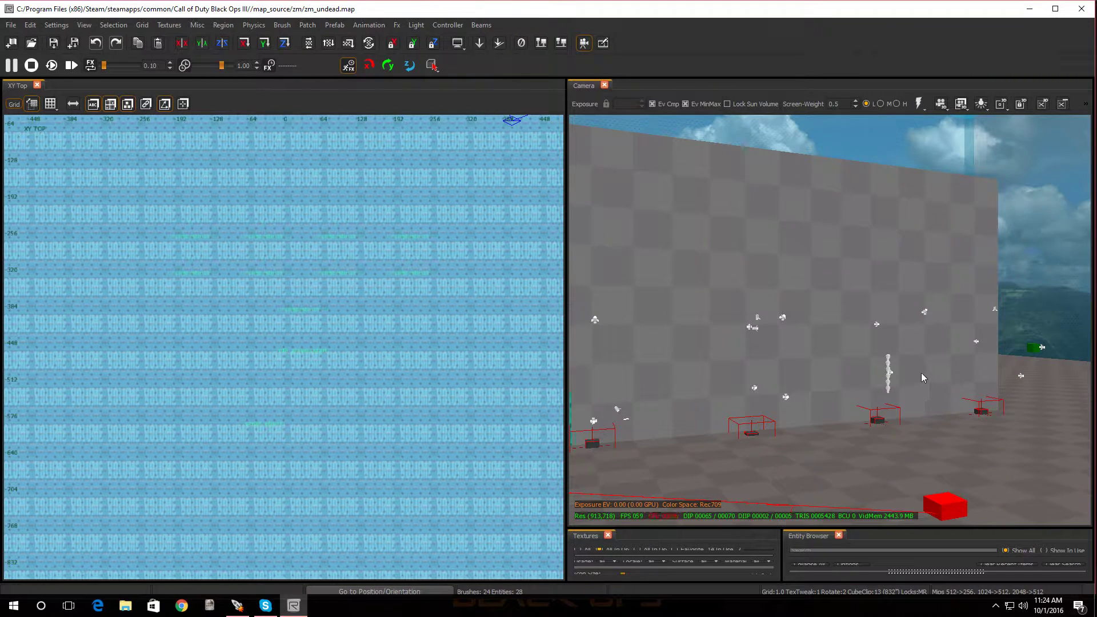
pyautogui.moveTo(789, 416); pyautogui.dragTo(823, 443, button='right')
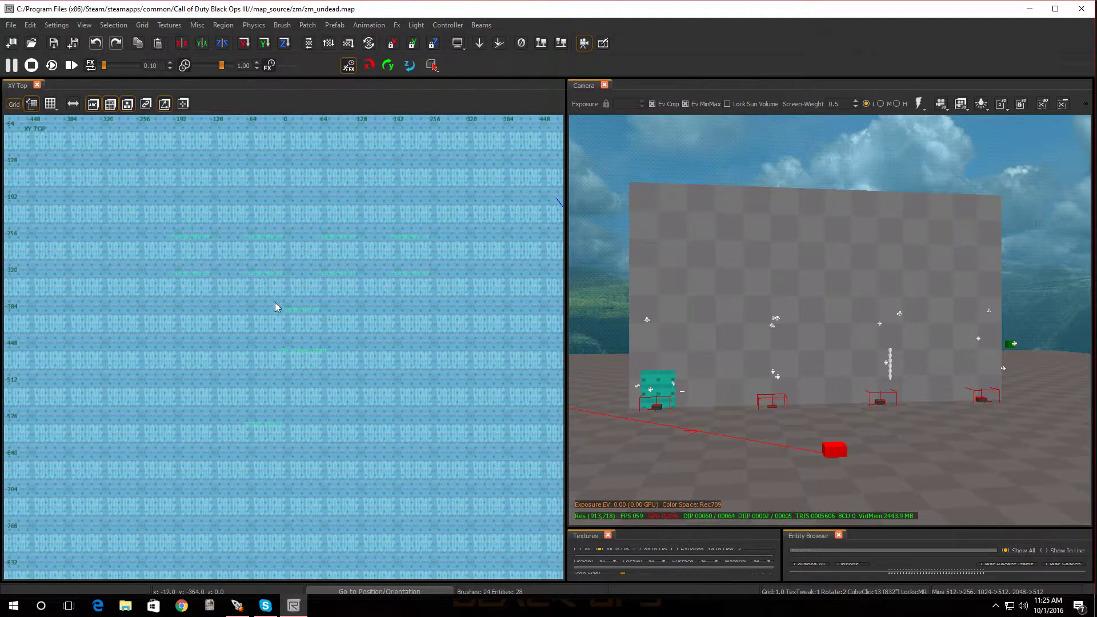
pyautogui.scroll(-8, 304, 341)
pyautogui.scroll(3, 335, 300)
pyautogui.scroll(5, 370, 256)
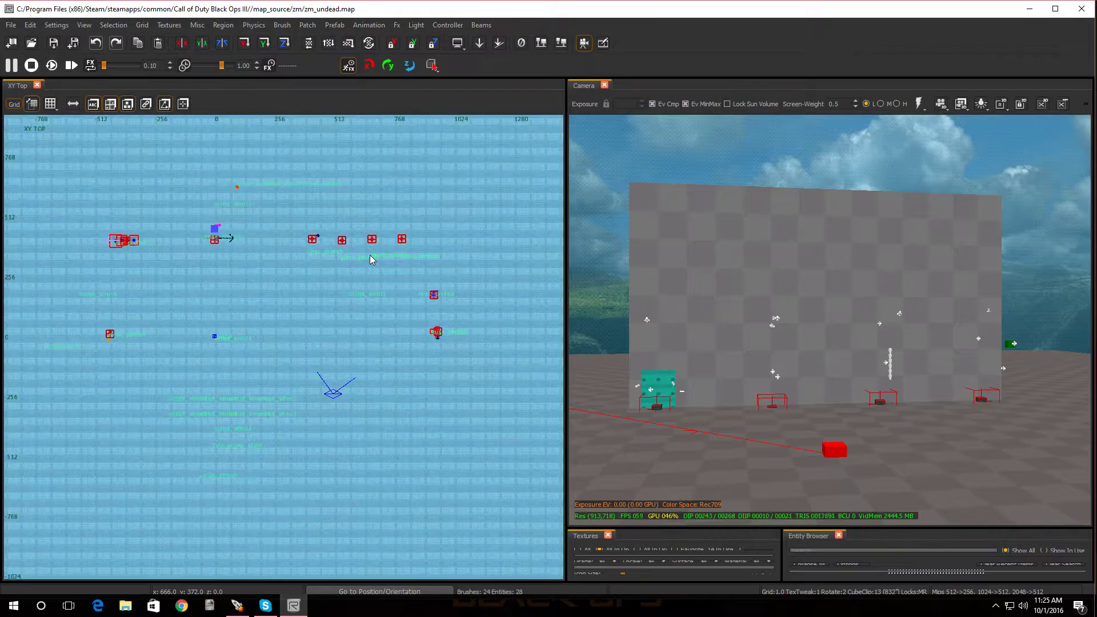
pyautogui.scroll(-6, 369, 317)
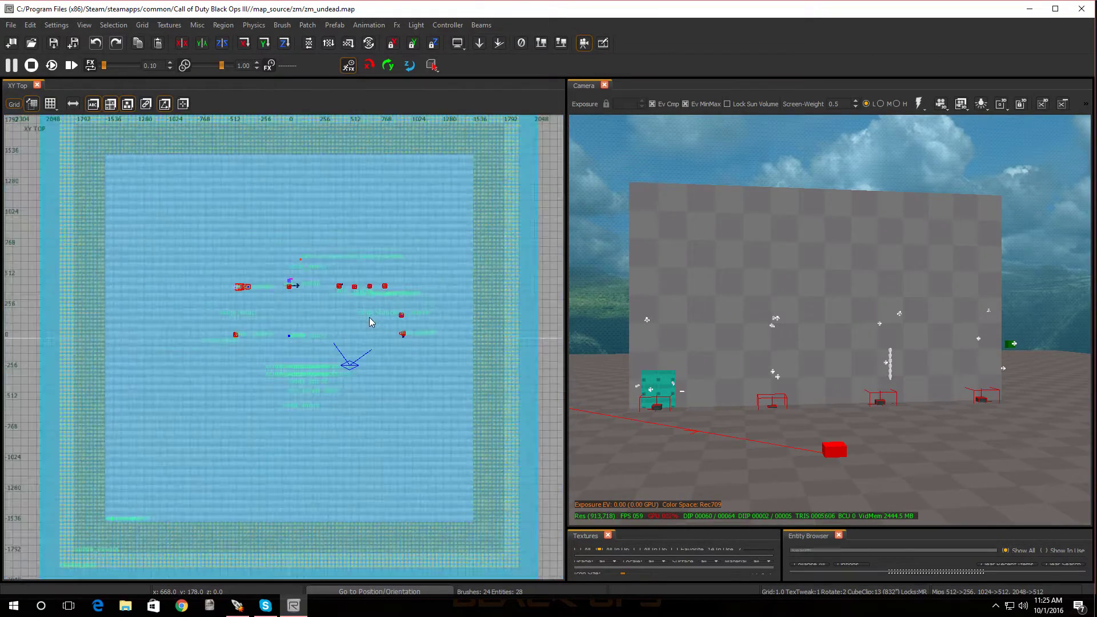
pyautogui.scroll(5, 369, 317)
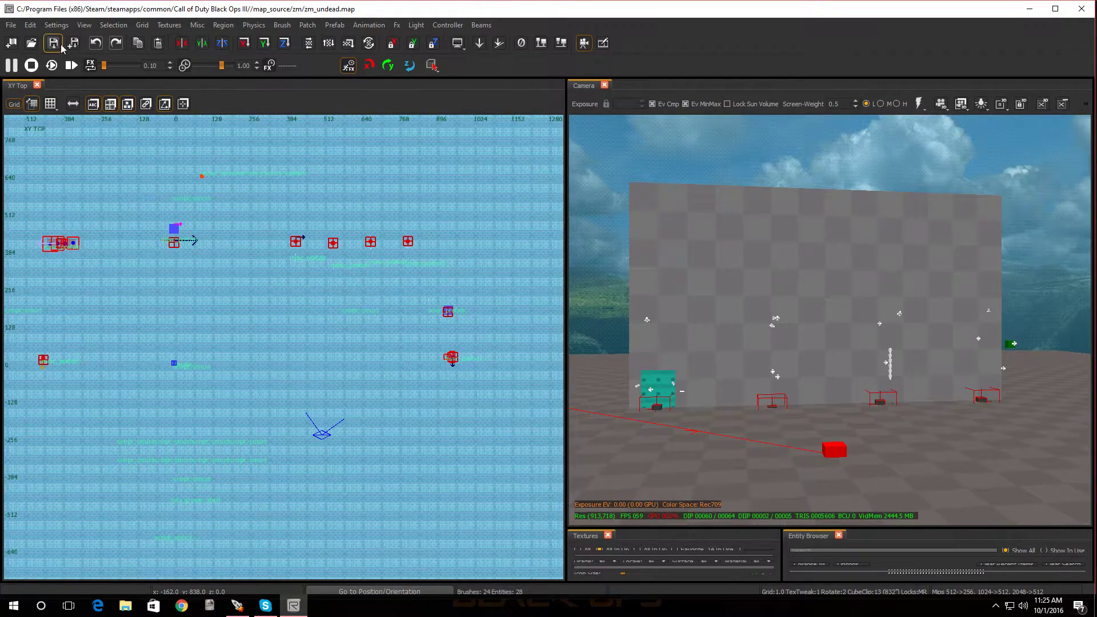
# Step: Turn off the Texture brushes in 2d option in the texturing preferences and apply the change
pyautogui.click(55, 25)
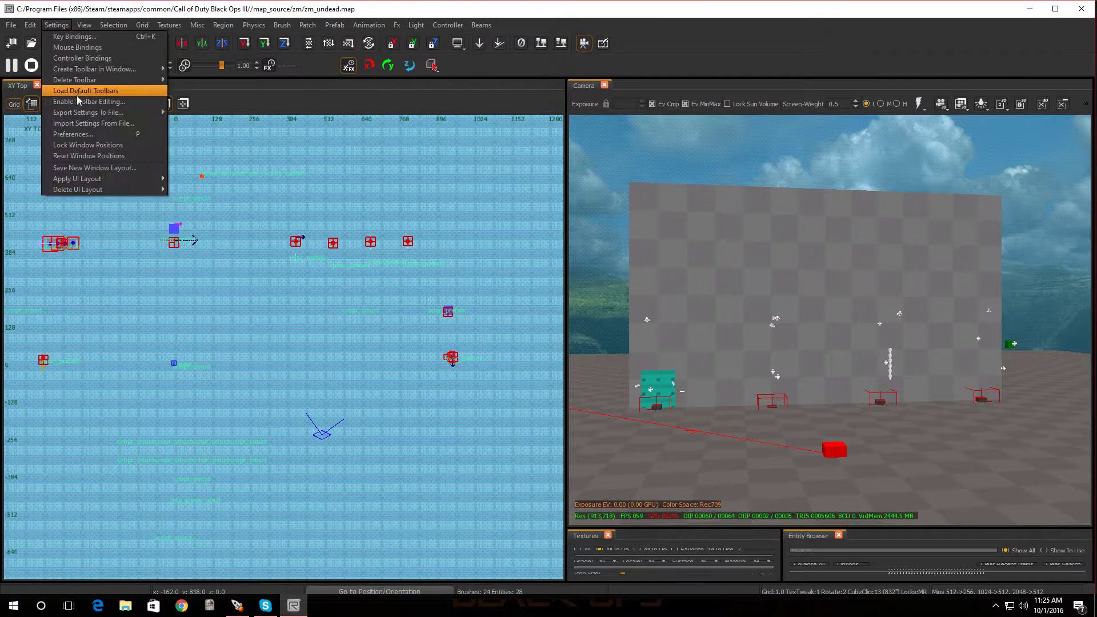
pyautogui.click(79, 134)
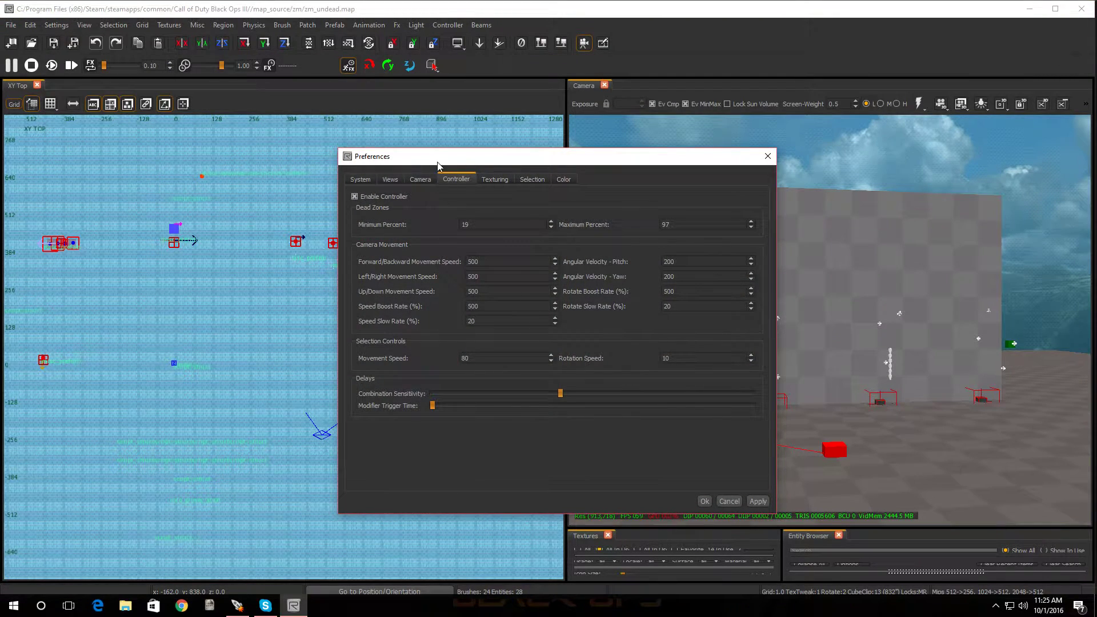
pyautogui.click(495, 179)
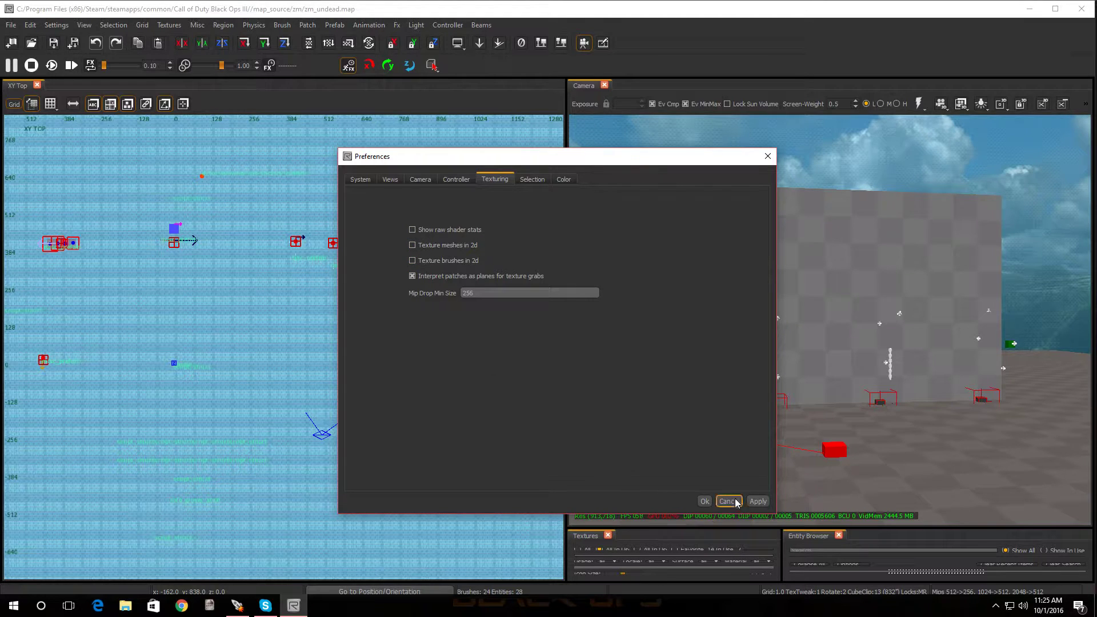
pyautogui.click(755, 501)
pyautogui.click(706, 502)
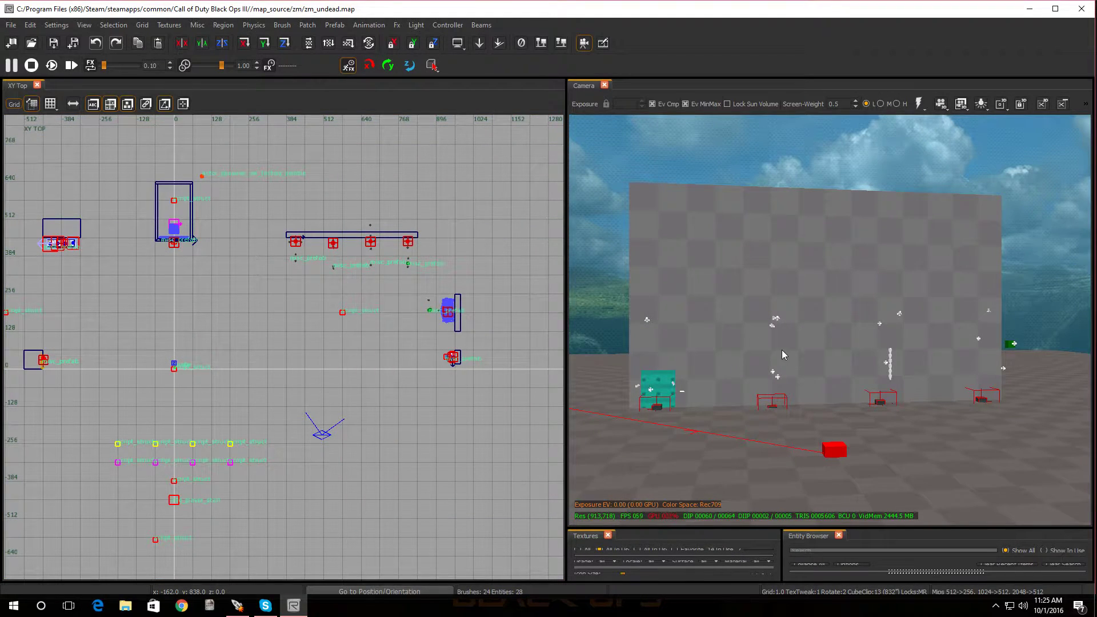
# Step: Toggle the Texture meshes in 2d option in the texturing preferences and accept the dialog
pyautogui.moveTo(781, 350)
pyautogui.mouseDown(button='right')
pyautogui.moveTo(840, 320)
pyautogui.moveTo(781, 350)
pyautogui.mouseUp(button='right')
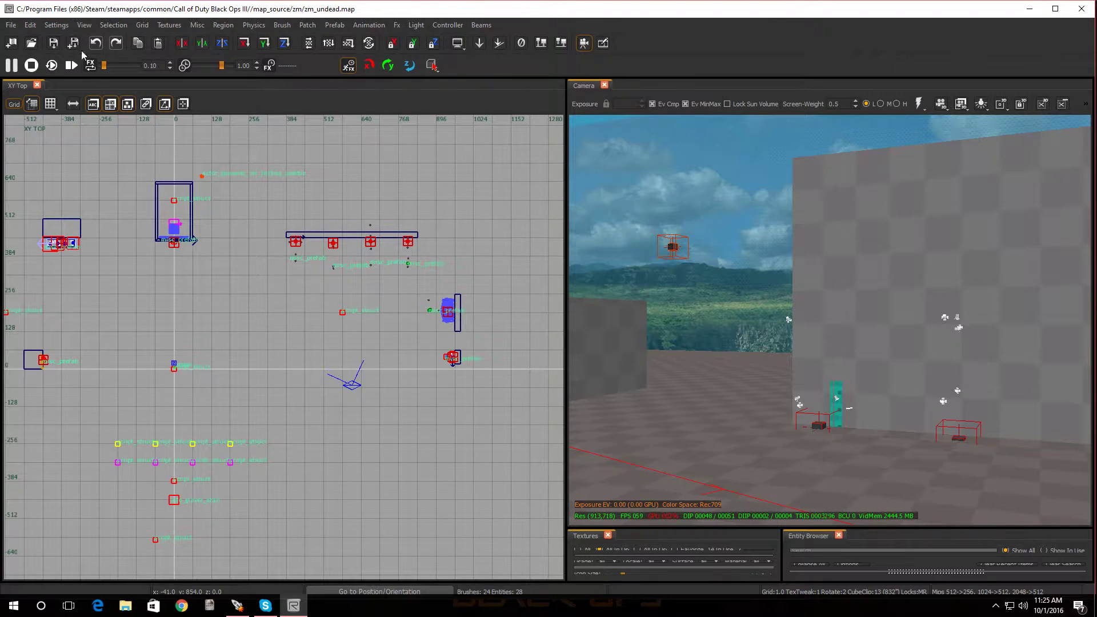
pyautogui.click(63, 26)
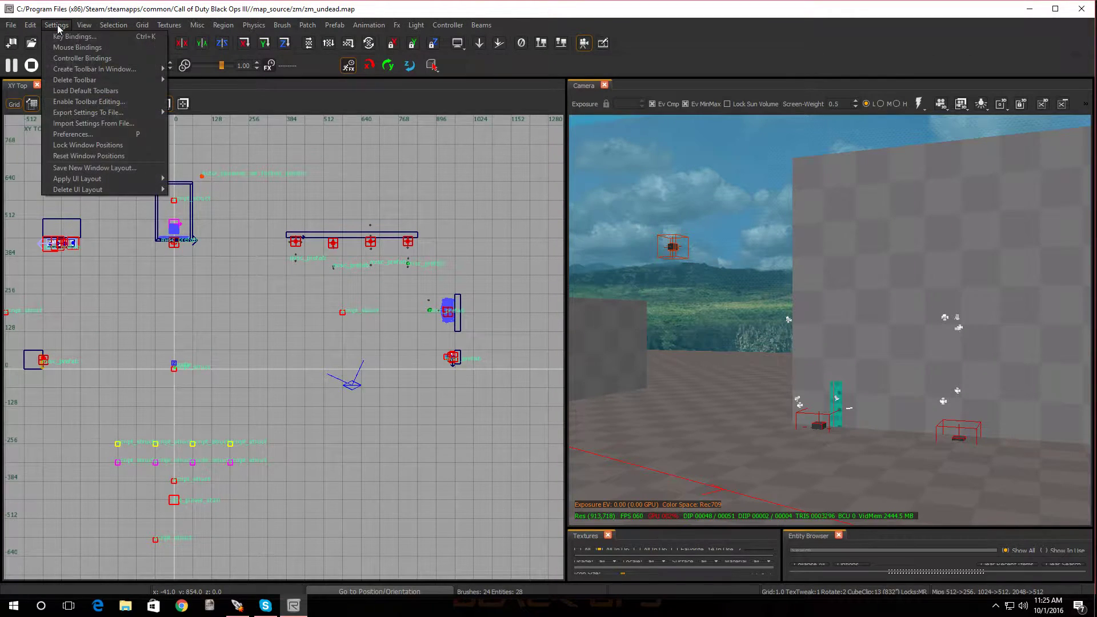
pyautogui.click(88, 134)
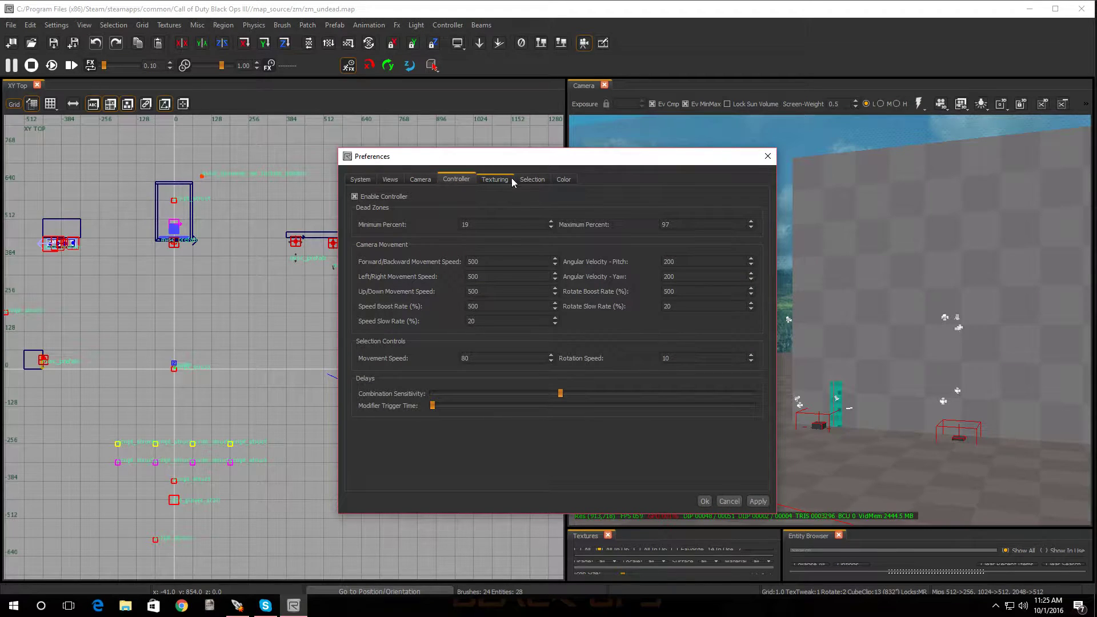
pyautogui.click(491, 181)
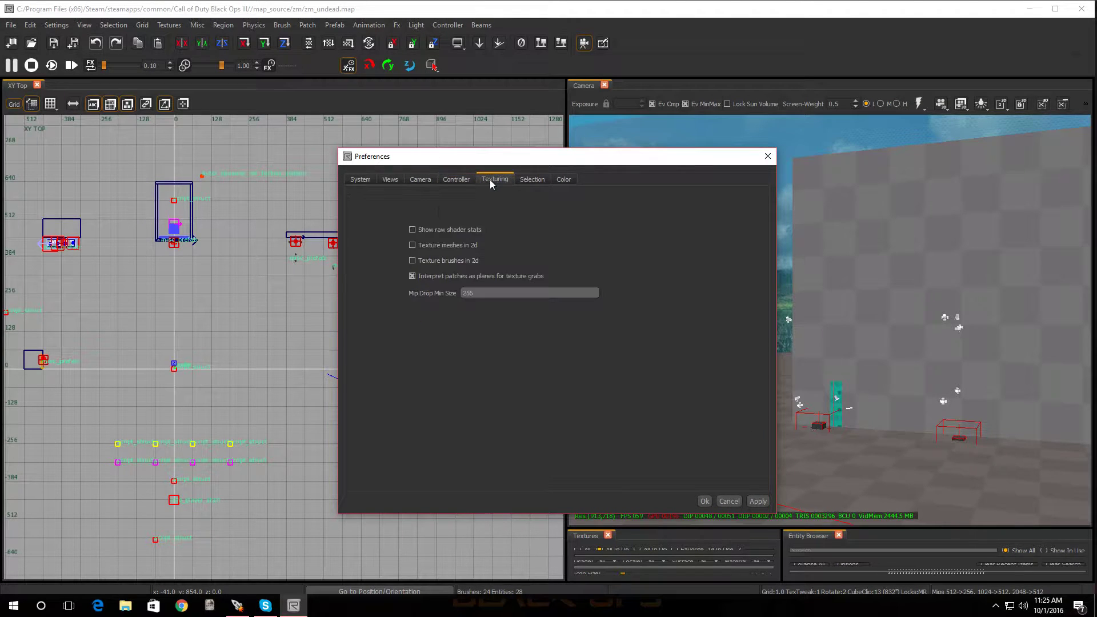
pyautogui.click(412, 245)
pyautogui.click(702, 504)
# Step: Close the Textures window and enlarge the Entity Browser beneath the camera view
pyautogui.scroll(-4, 382, 412)
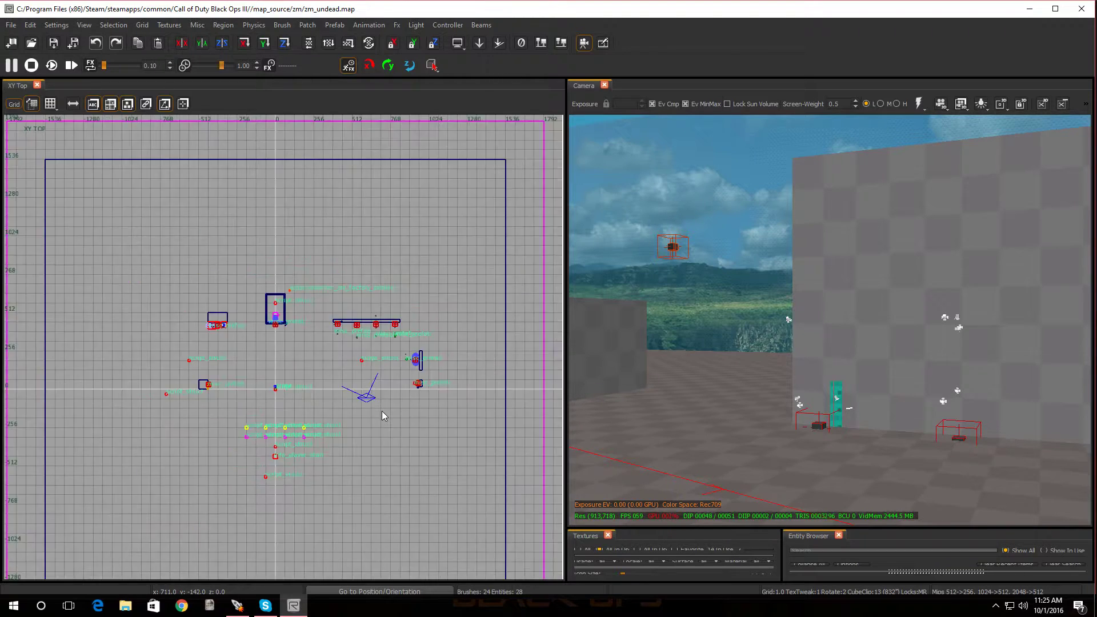
pyautogui.scroll(6, 400, 403)
pyautogui.scroll(-2, 366, 311)
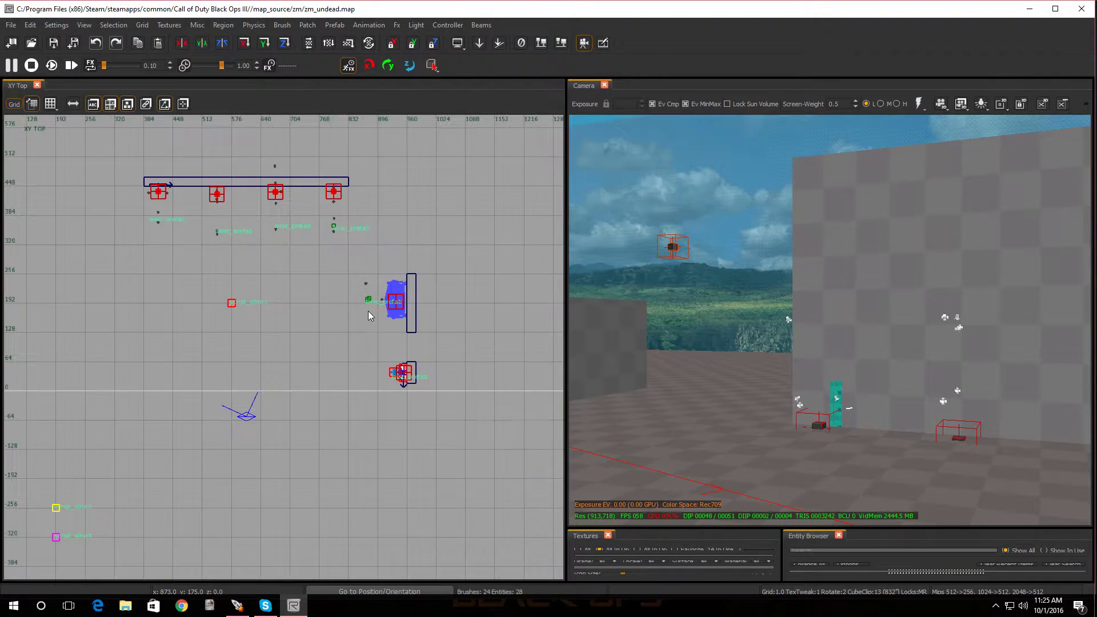
pyautogui.moveTo(725, 418); pyautogui.dragTo(686, 446, button='right')
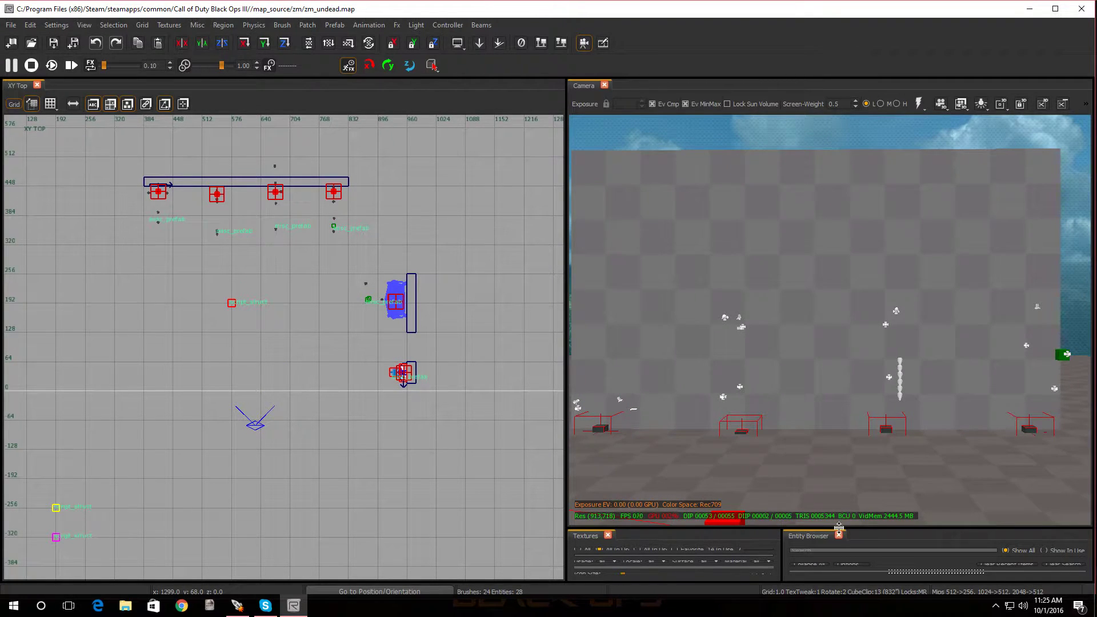
pyautogui.moveTo(857, 526); pyautogui.dragTo(858, 313)
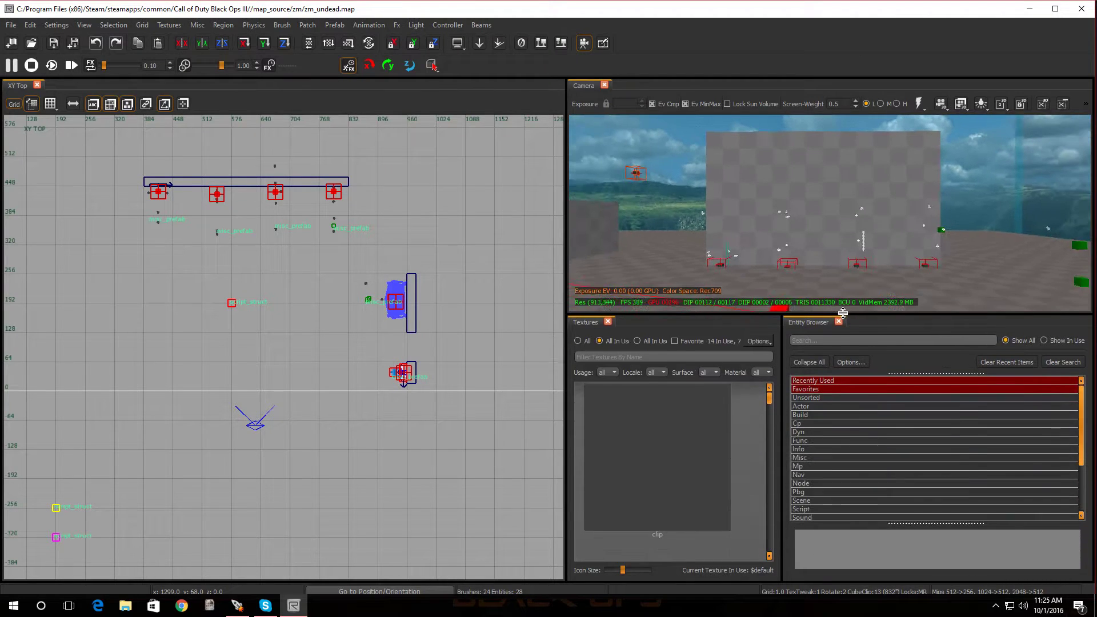
pyautogui.press('b')
pyautogui.press('b')
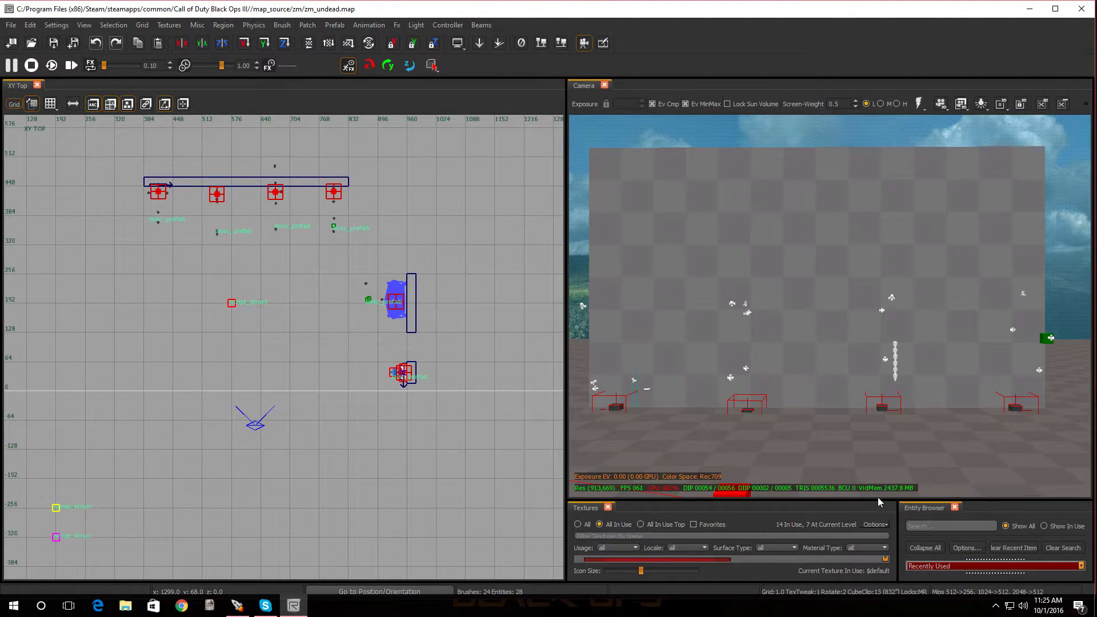
pyautogui.moveTo(869, 501); pyautogui.dragTo(821, 310)
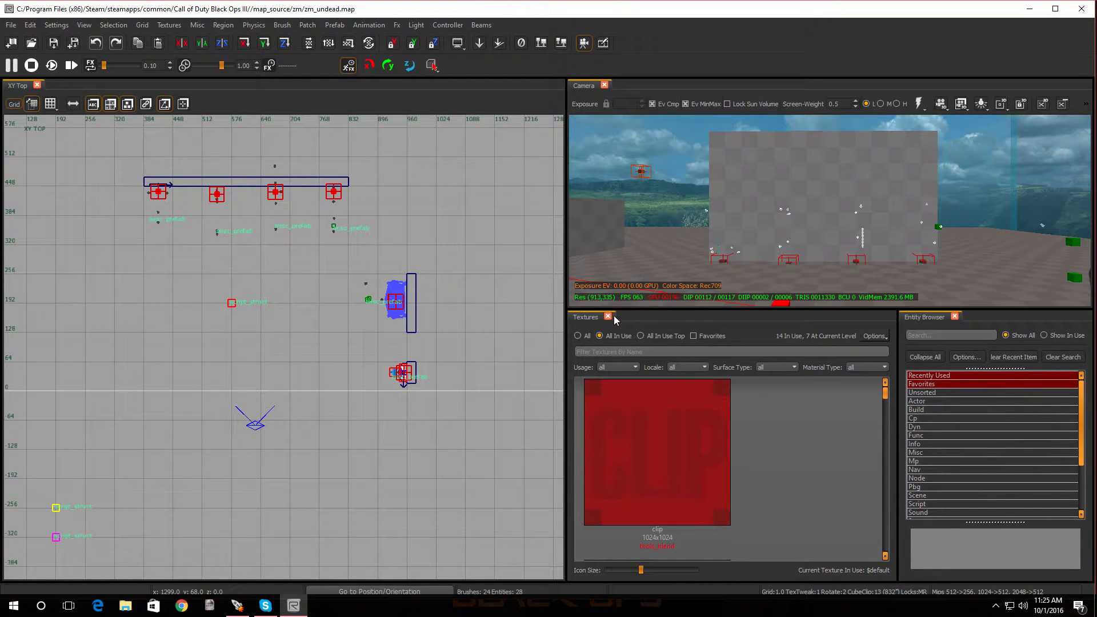
pyautogui.click(607, 315)
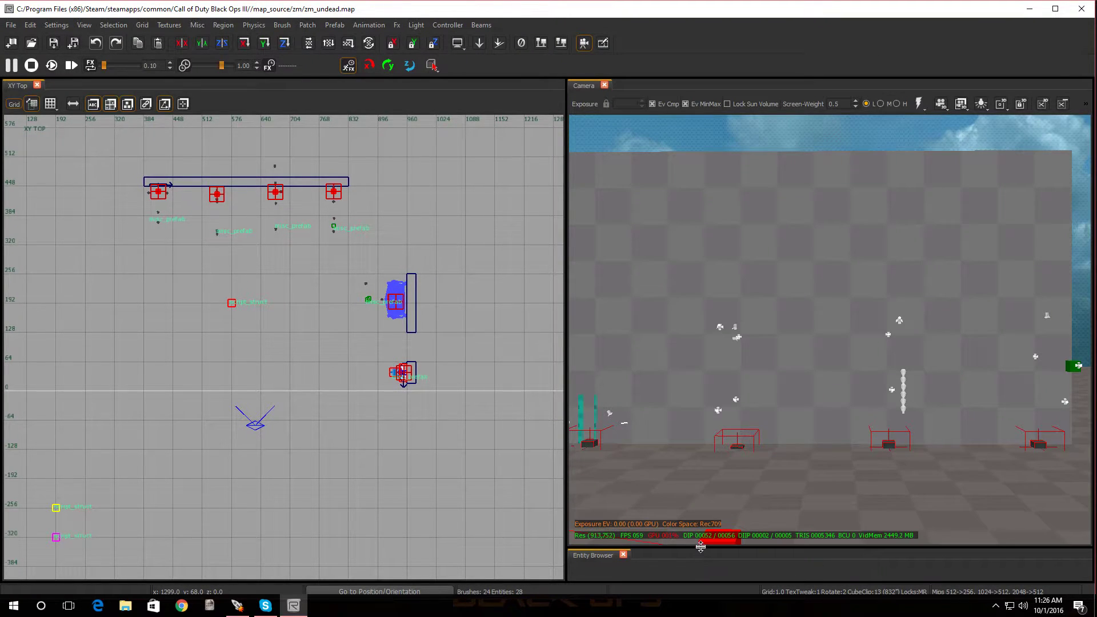
pyautogui.moveTo(700, 547); pyautogui.dragTo(685, 312)
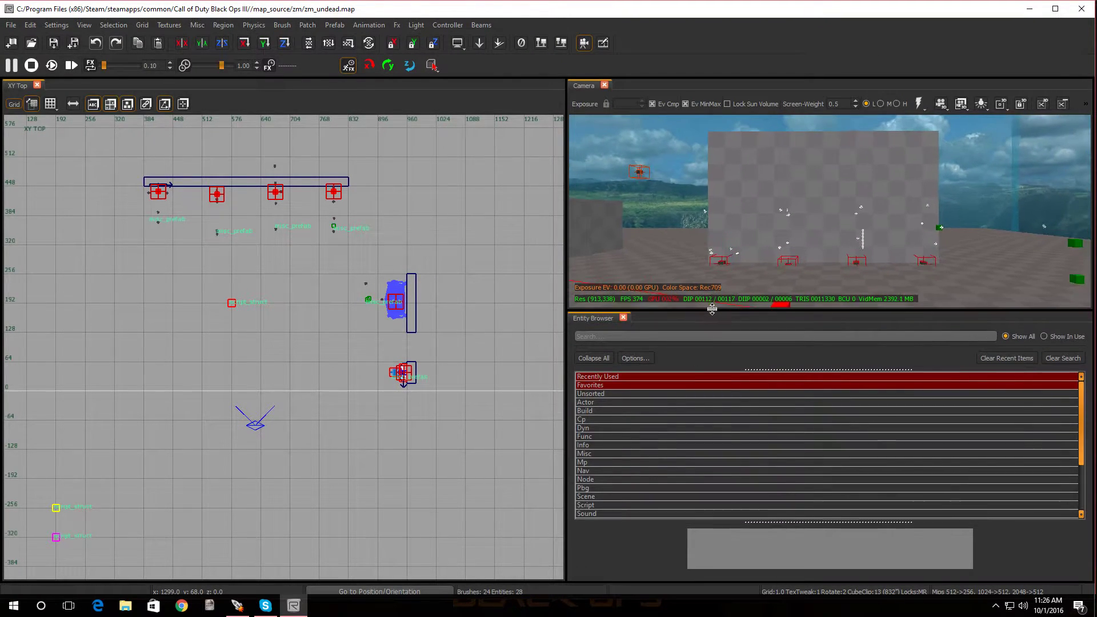
# Step: Place a Misc prefab entity on the floor near the checkered wall, loading vending_deadshot_struct.map from the zm/zm_core prefab folder
pyautogui.click(603, 453)
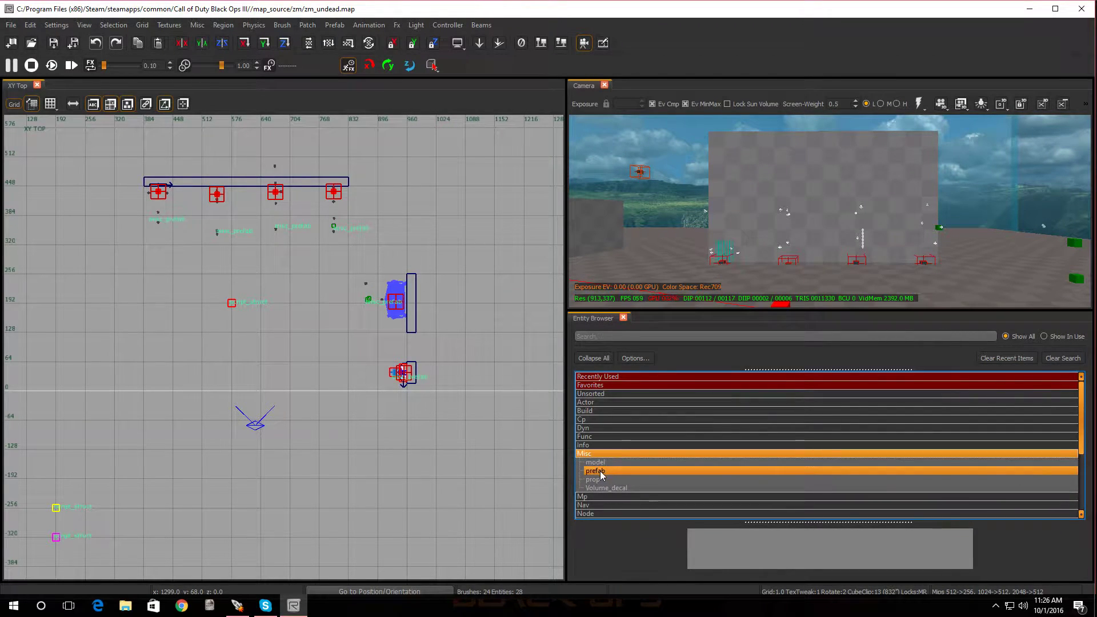
pyautogui.moveTo(597, 475); pyautogui.dragTo(761, 285)
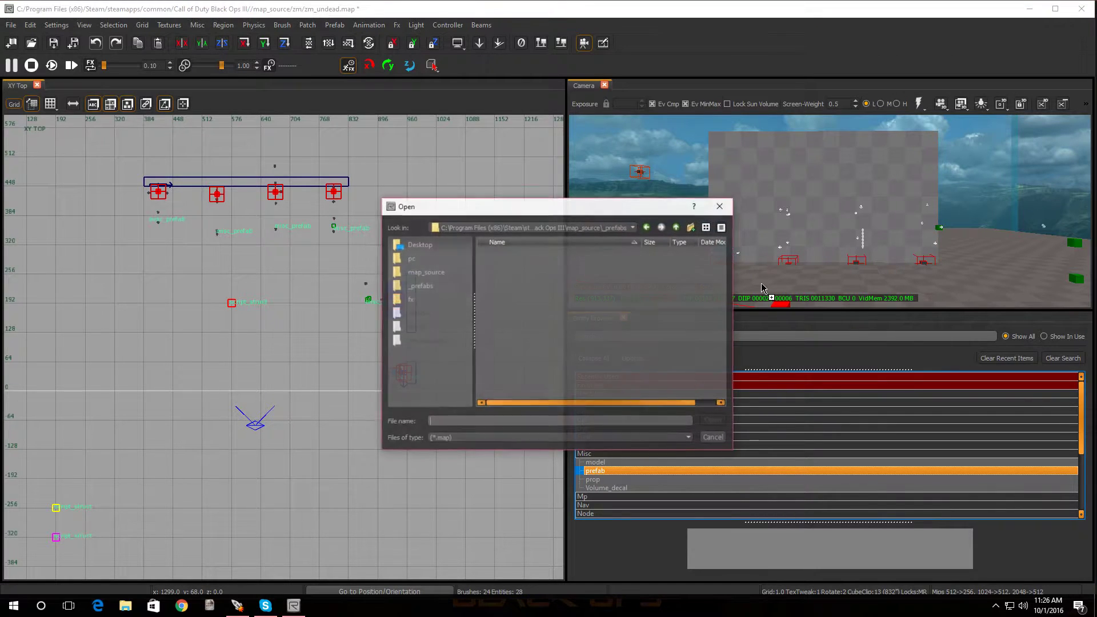
pyautogui.click(516, 272)
pyautogui.click(502, 281)
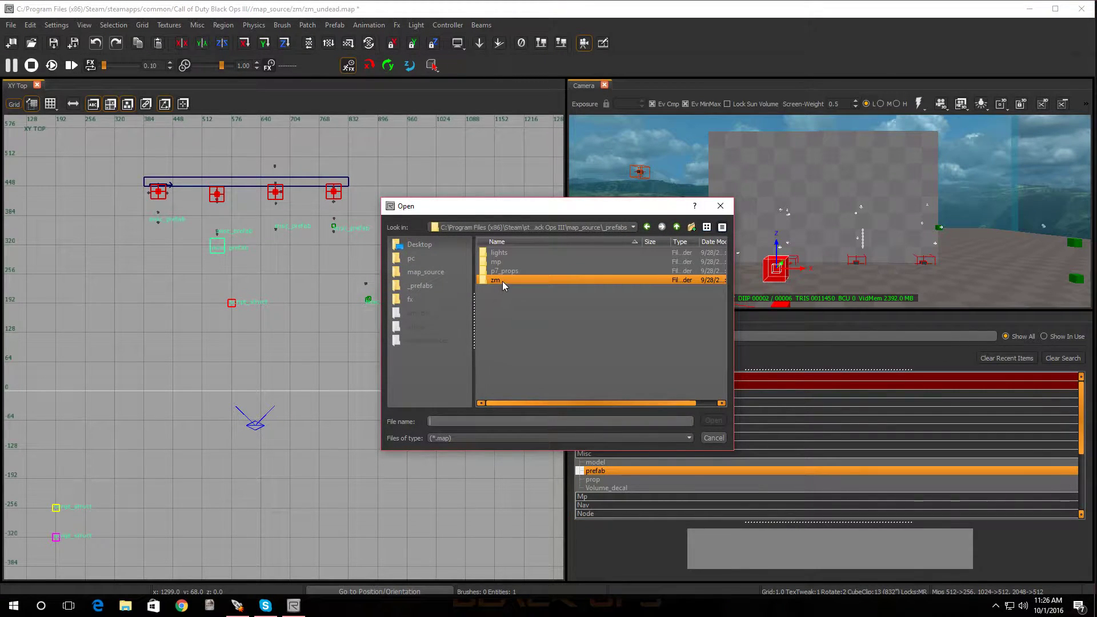
pyautogui.doubleClick(503, 281)
pyautogui.click(510, 255)
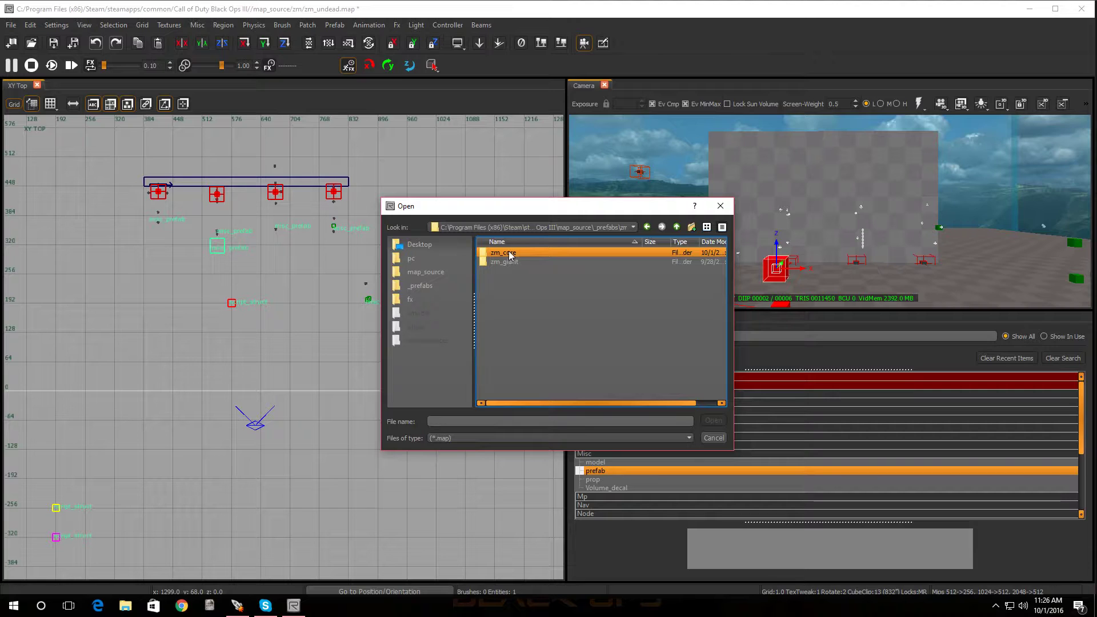
pyautogui.doubleClick(510, 255)
pyautogui.click(550, 316)
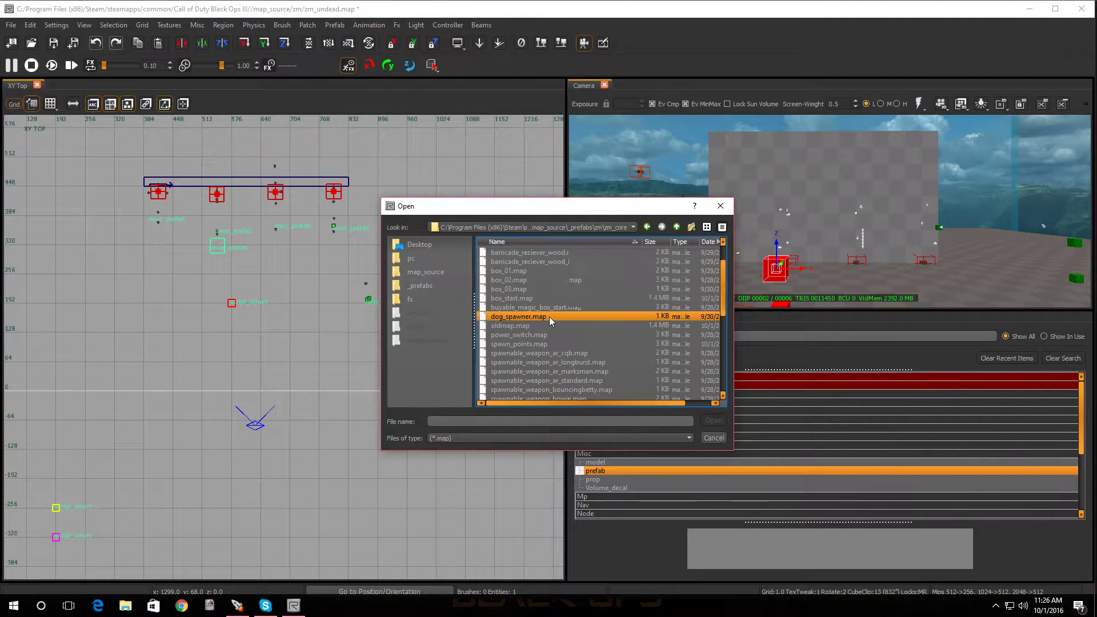
pyautogui.scroll(-7, 549, 316)
pyautogui.click(523, 317)
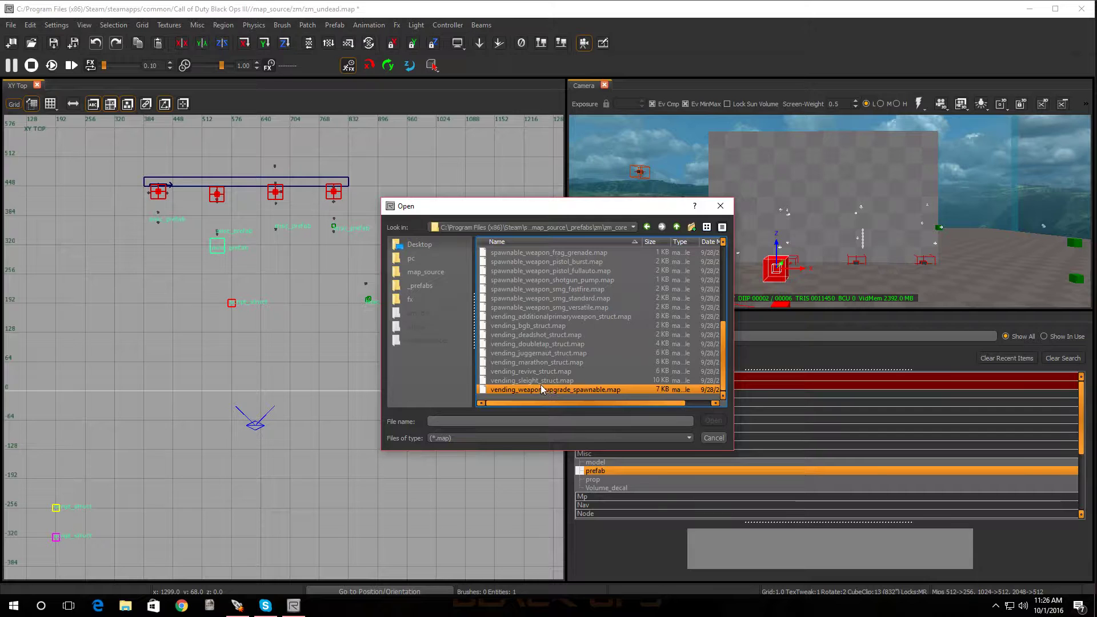
pyautogui.doubleClick(538, 335)
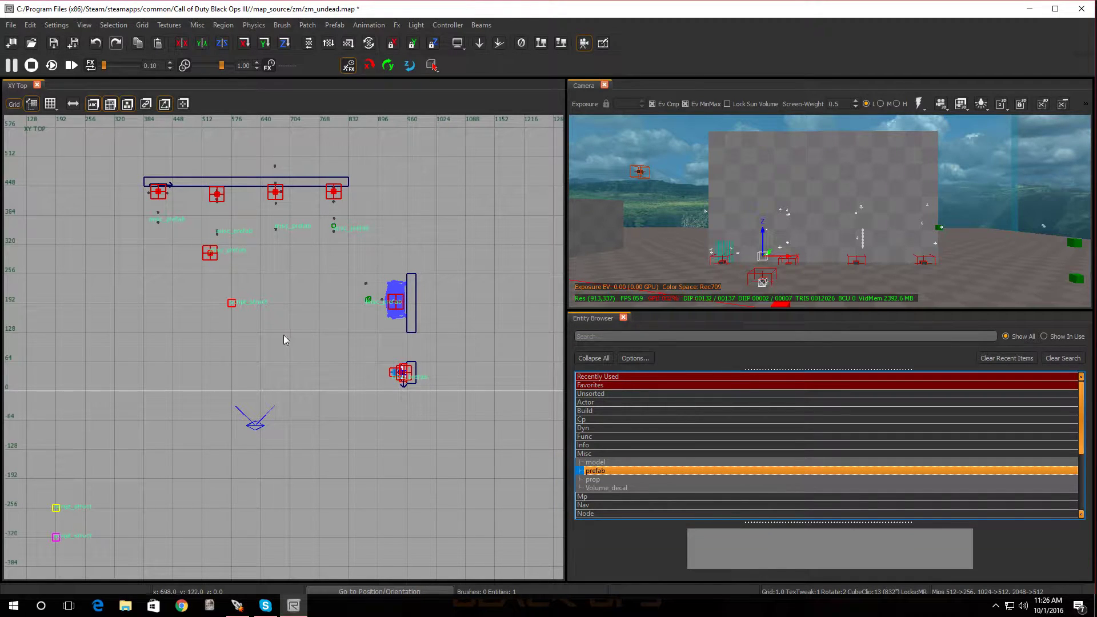
# Step: In the front view, shift the Deadshot prefab toward the wall's leftmost machine to X 482 and lower it 7 units to floor level
pyautogui.hotkey('ctrl', 'Tab')
pyautogui.scroll(4, 327, 374)
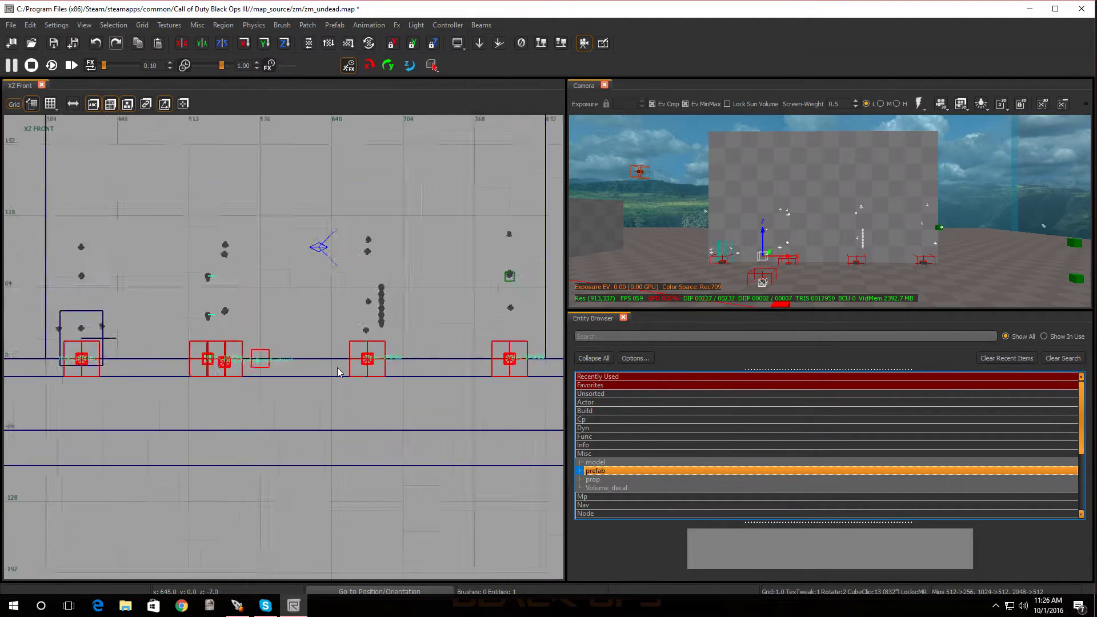
pyautogui.scroll(-2, 337, 368)
pyautogui.moveTo(260, 358); pyautogui.dragTo(231, 353)
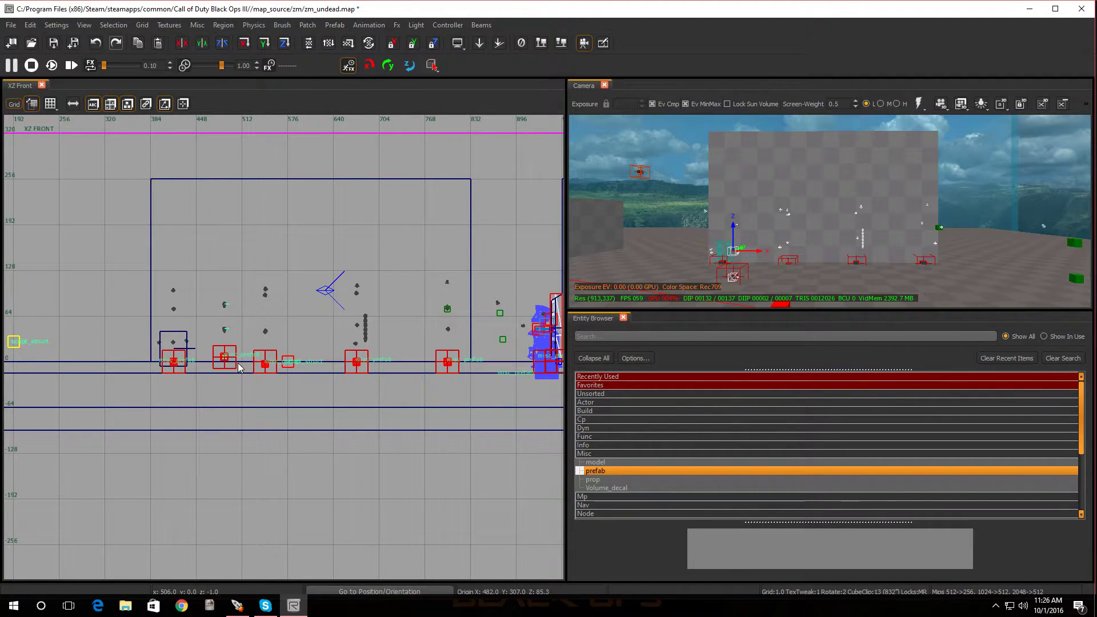
pyautogui.scroll(4, 289, 367)
pyautogui.moveTo(105, 360); pyautogui.dragTo(105, 379)
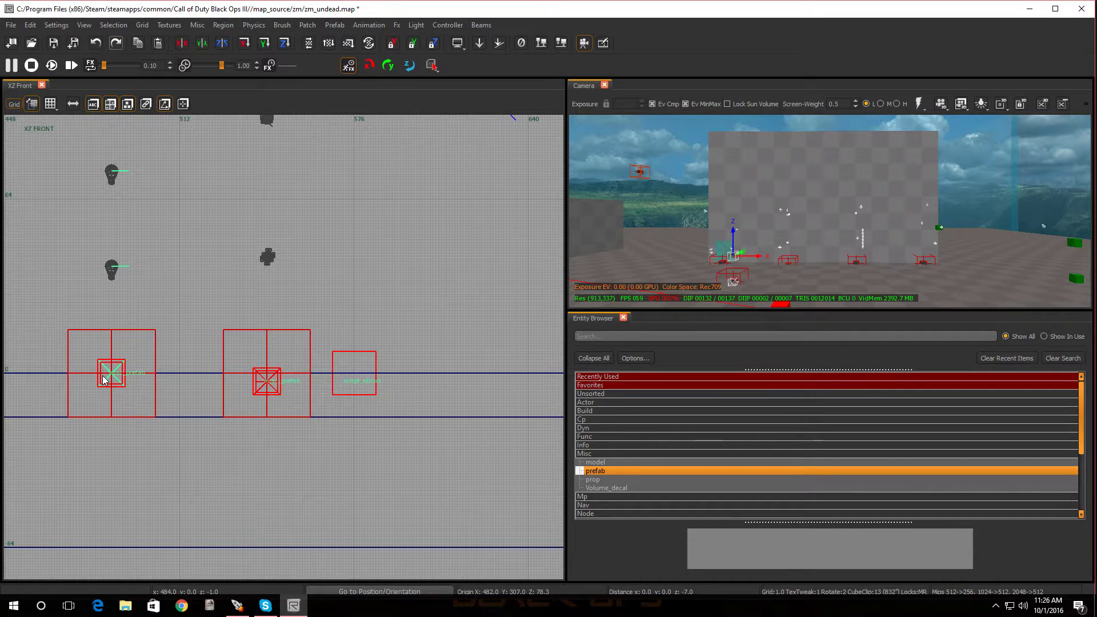
pyautogui.scroll(-3, 105, 379)
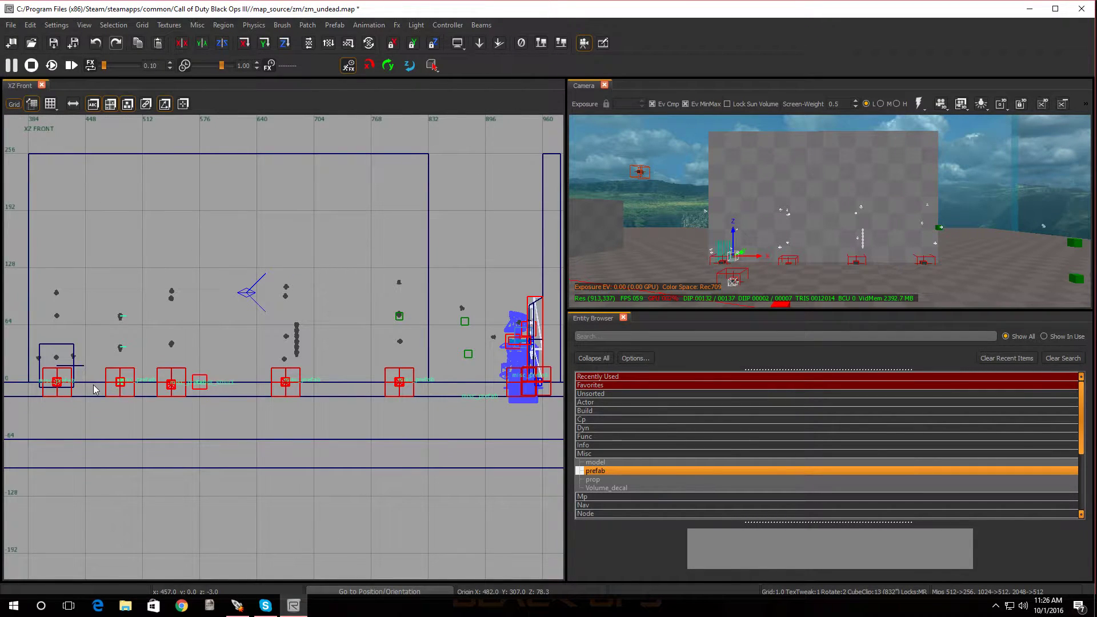
pyautogui.scroll(6, 95, 390)
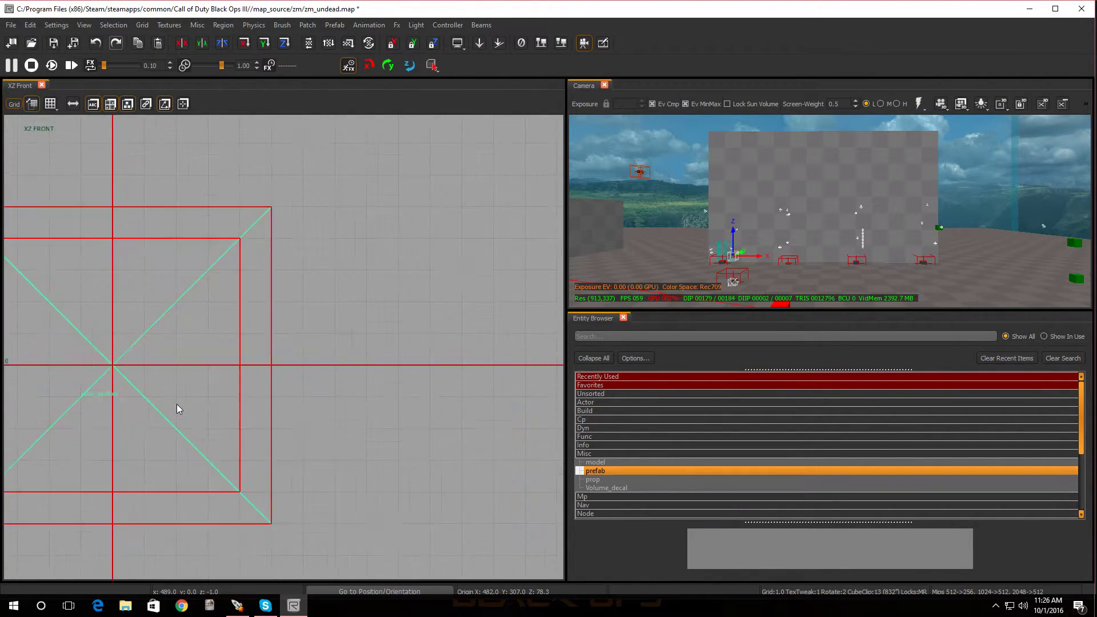
pyautogui.scroll(-5, 178, 409)
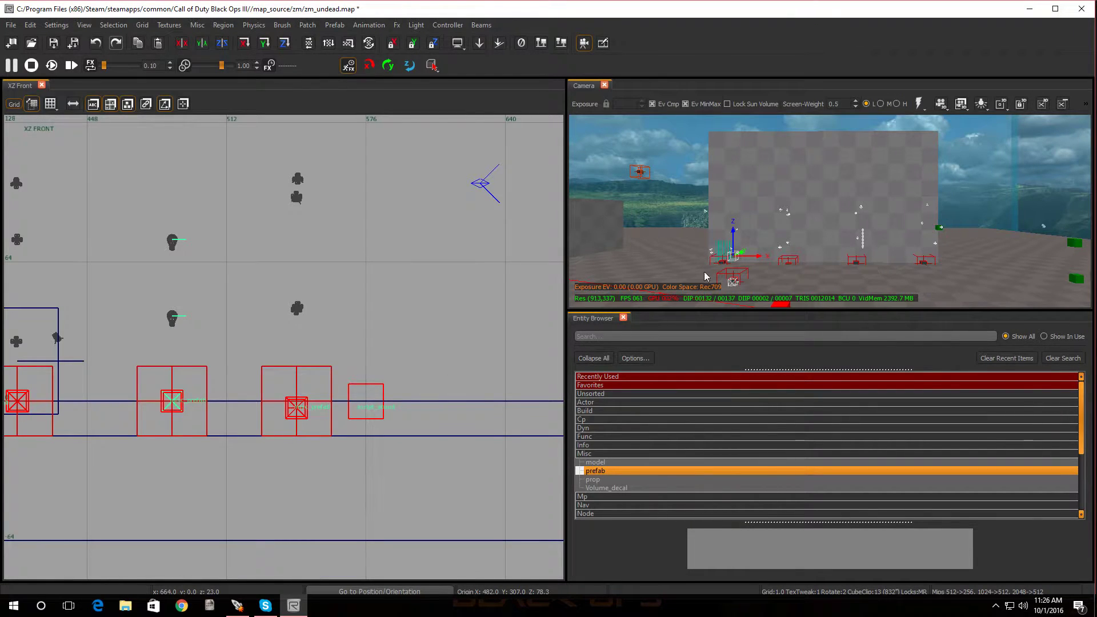
pyautogui.moveTo(736, 261)
pyautogui.mouseDown(button='right')
pyautogui.moveTo(749, 303)
pyautogui.moveTo(737, 280)
pyautogui.mouseUp(button='right')
pyautogui.moveTo(522, 341)
pyautogui.mouseDown(button='middle')
pyautogui.moveTo(490, 294)
pyautogui.moveTo(440, 297)
pyautogui.moveTo(483, 297)
pyautogui.mouseUp(button='middle')
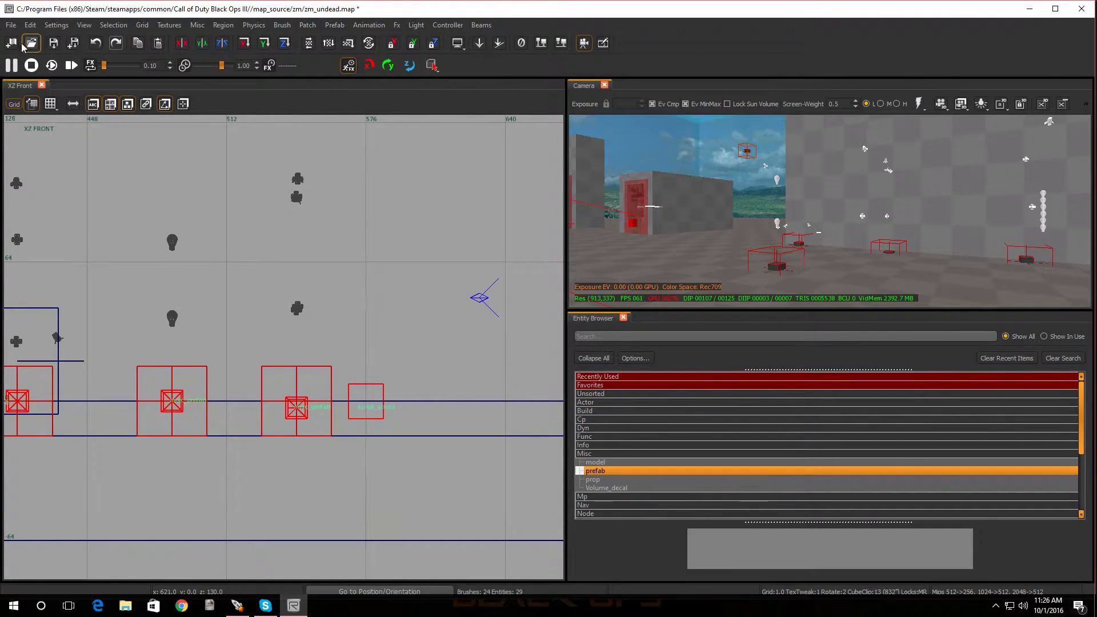
# Step: Save the zm_undead map and close the Radiant editor
pyautogui.click(11, 26)
pyautogui.click(23, 61)
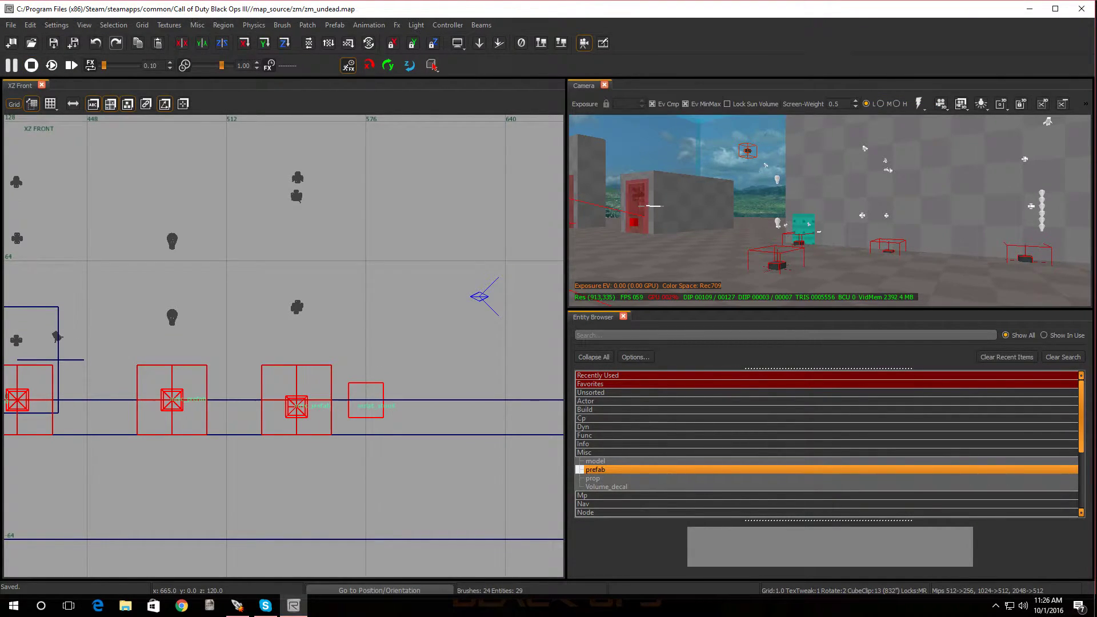
pyautogui.click(1080, 16)
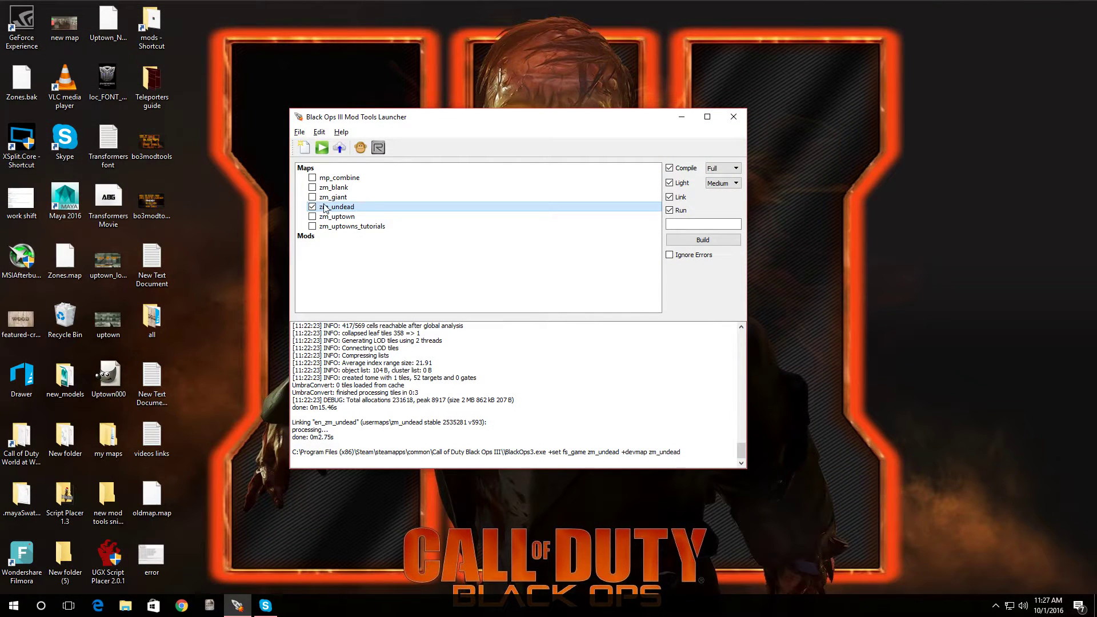
# Step: Build the zm_undead map in the Black Ops III Mod Tools Launcher and allow the game launch in Steam
pyautogui.click(703, 241)
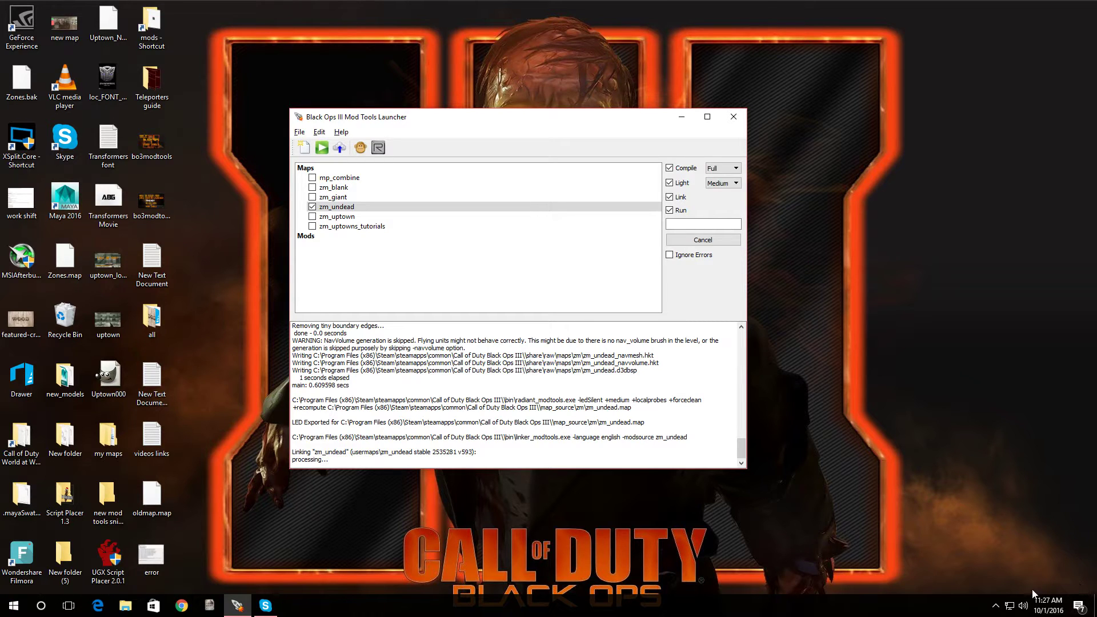
pyautogui.click(996, 605)
pyautogui.click(973, 560)
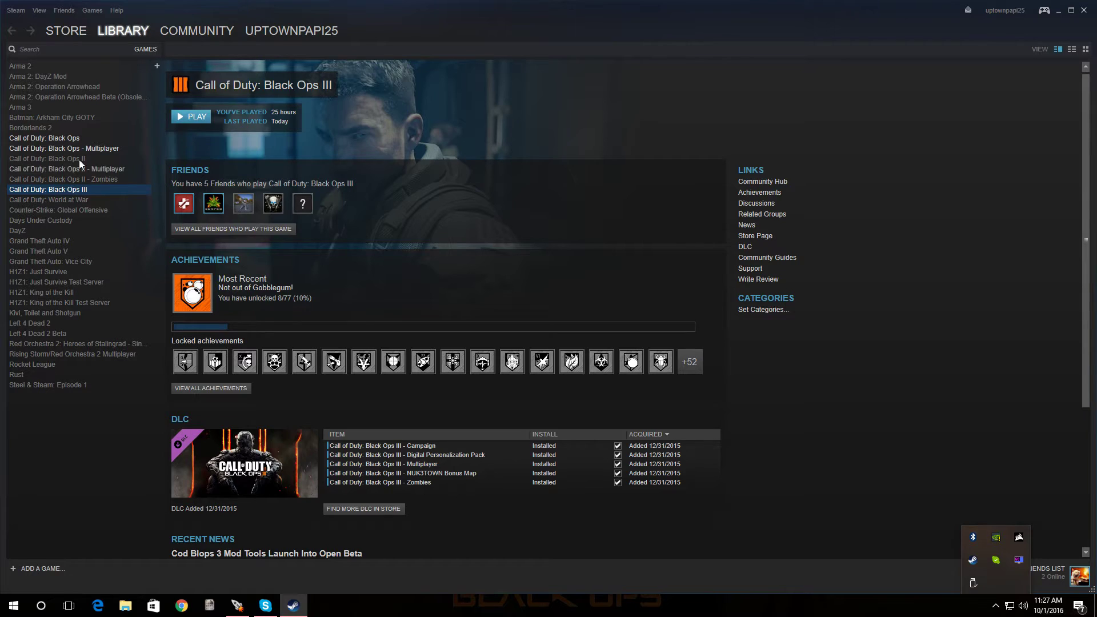
pyautogui.rightClick(63, 189)
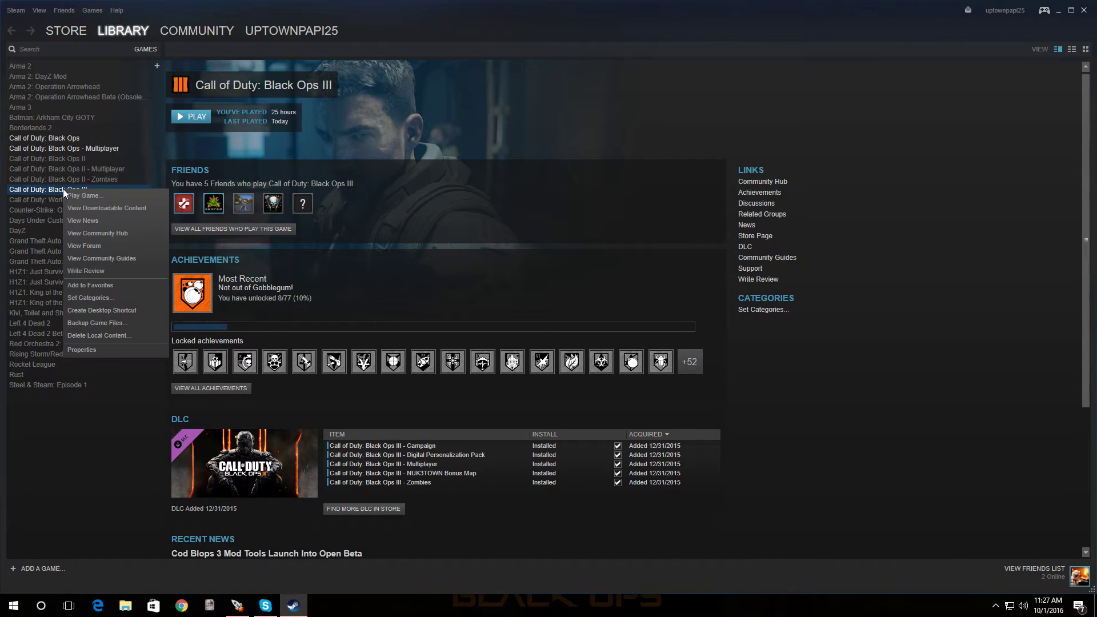
pyautogui.click(114, 354)
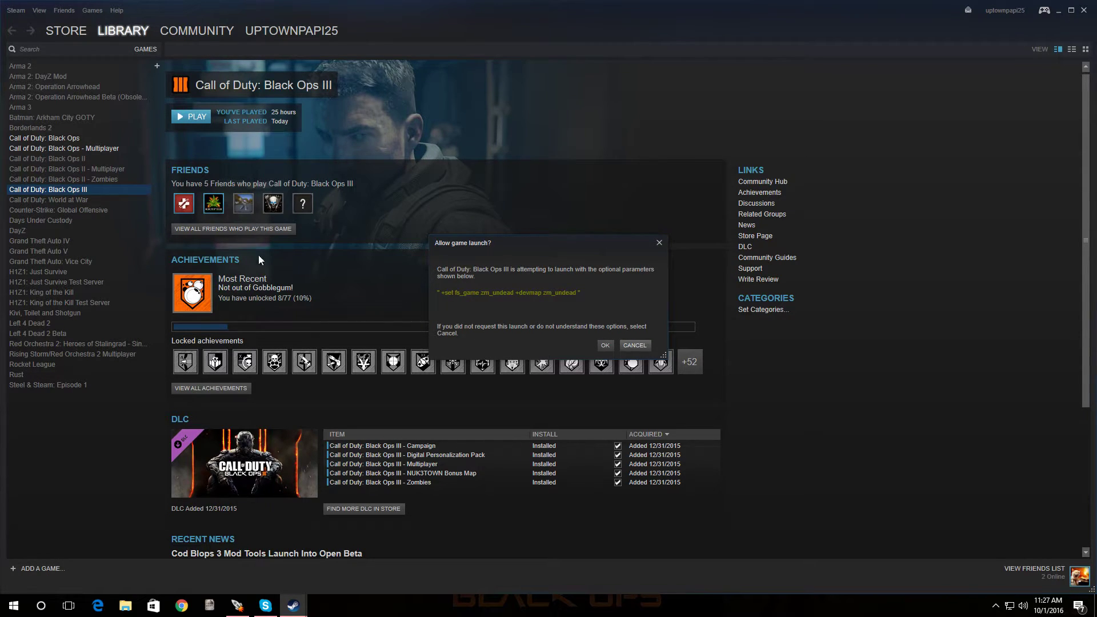
pyautogui.click(604, 345)
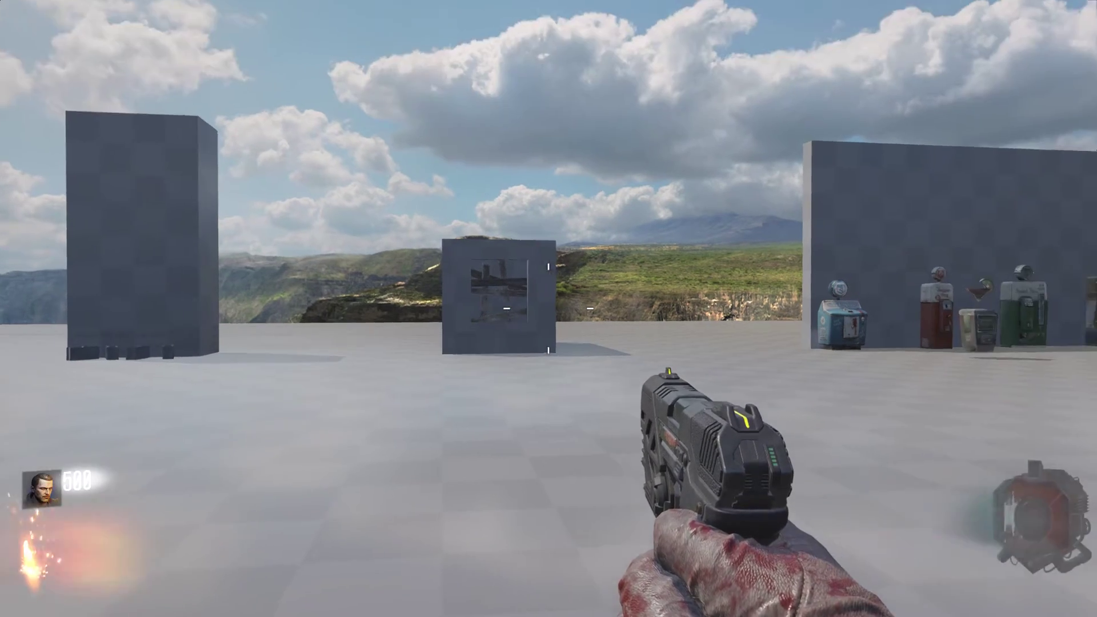
pyautogui.press('w')
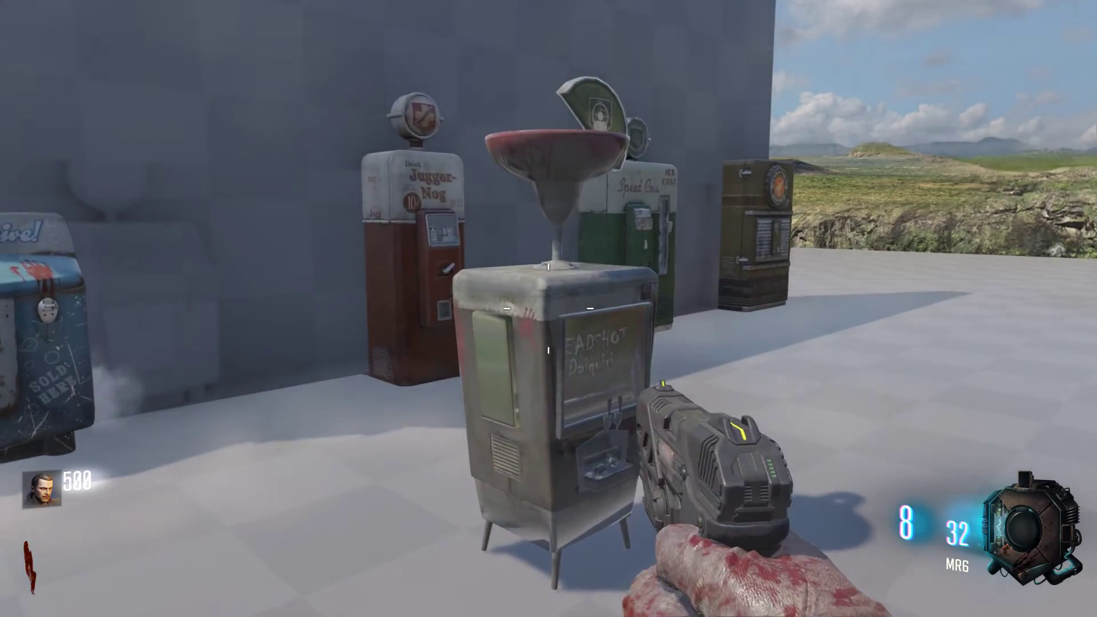
pyautogui.press('d')
pyautogui.press('w')
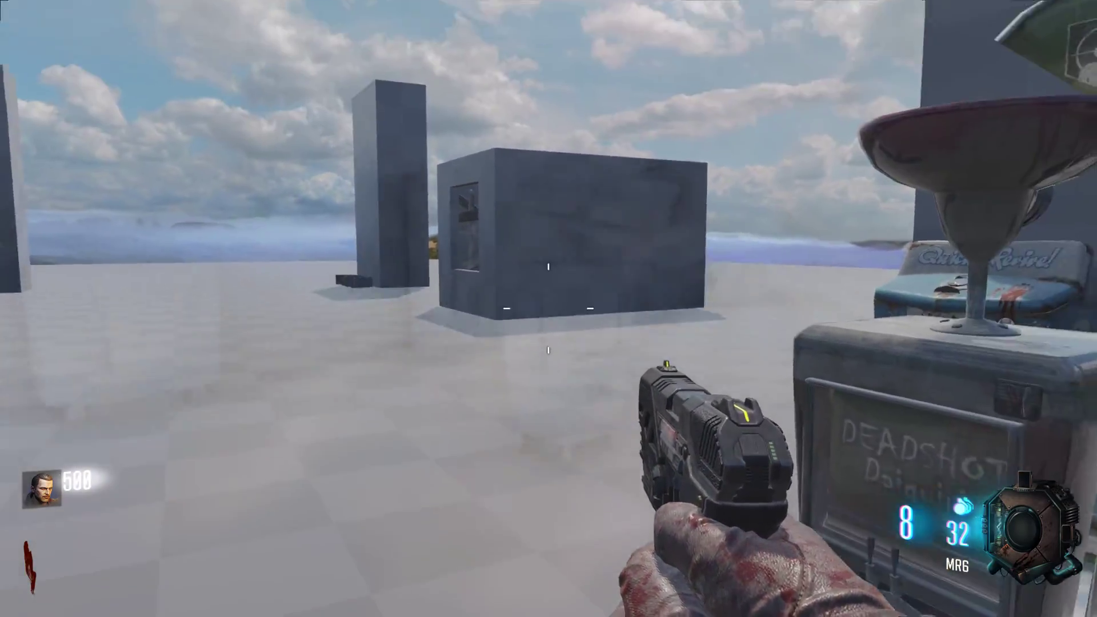
pyautogui.press('w')
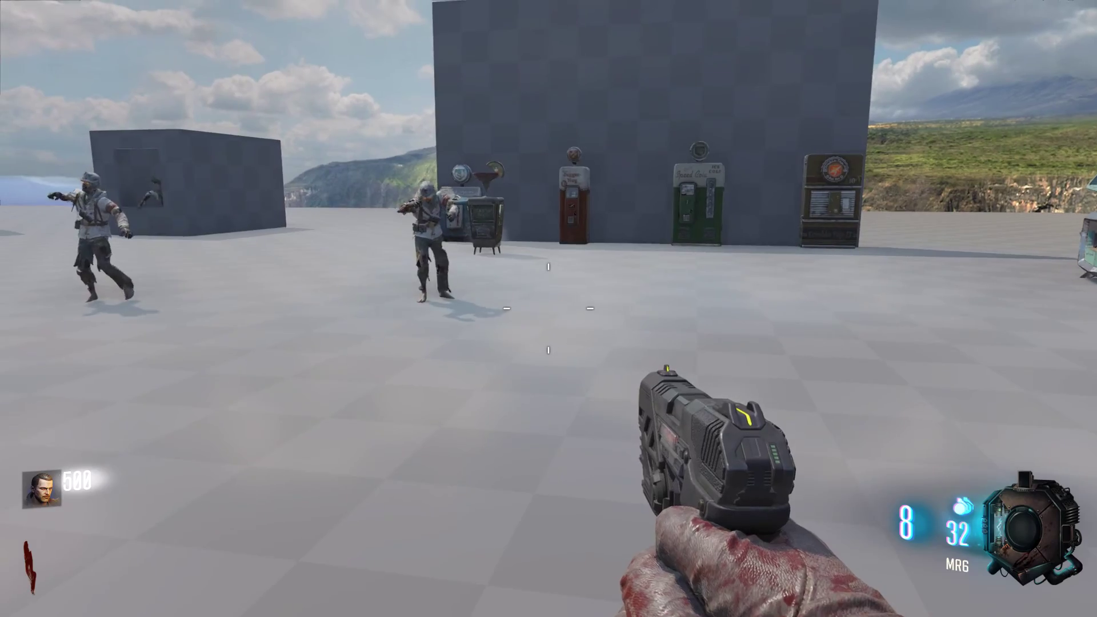
pyautogui.hotkey('shift', 'w')
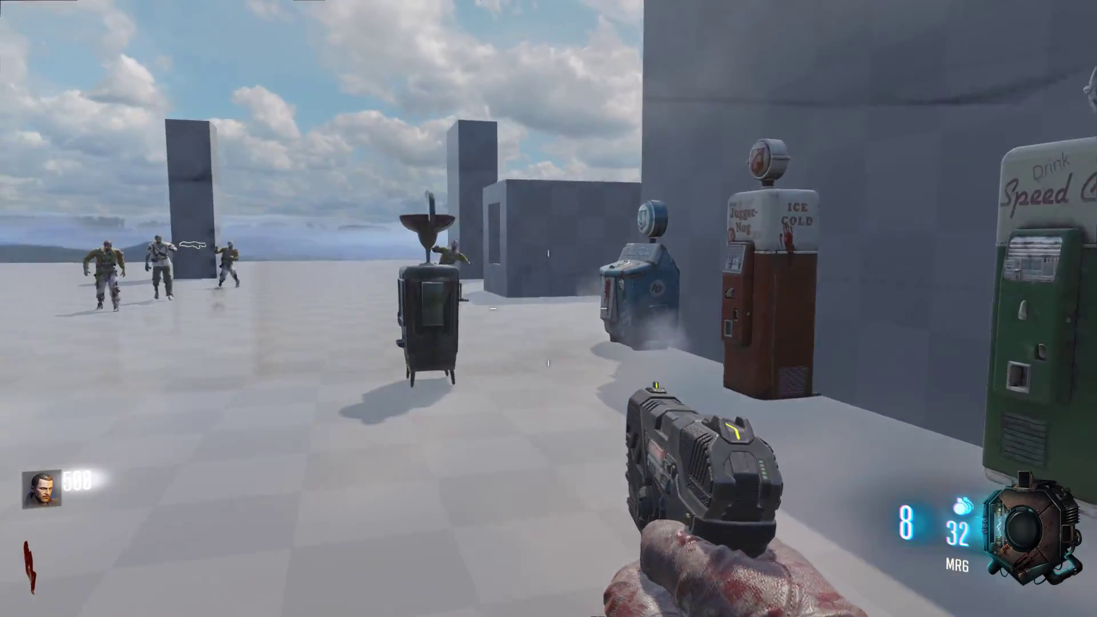
pyautogui.press('w')
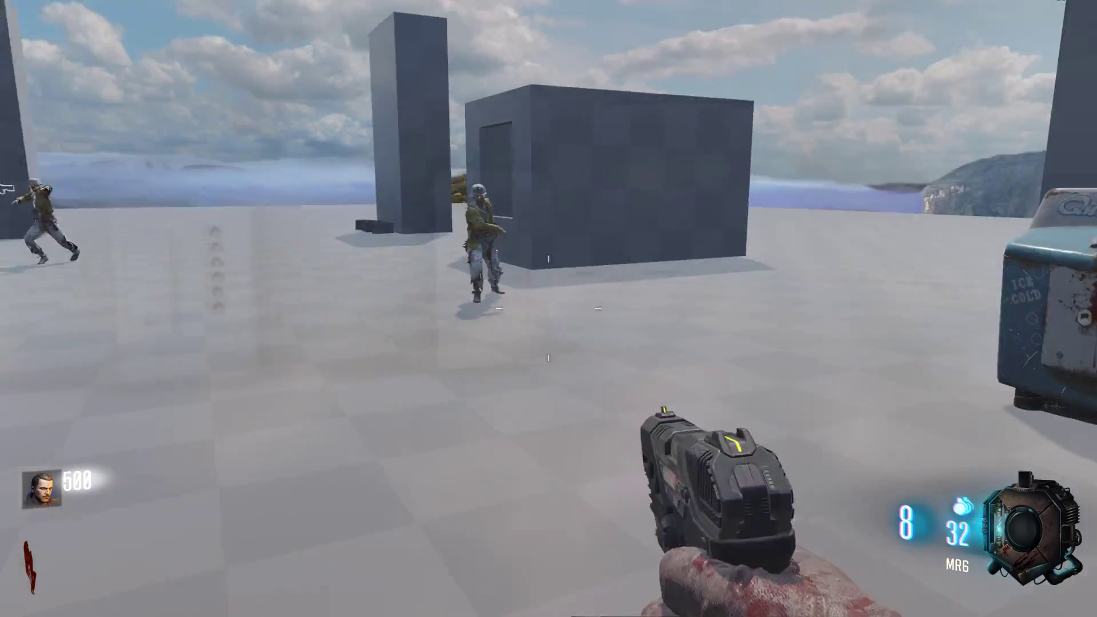
pyautogui.hotkey('shift', 'w')
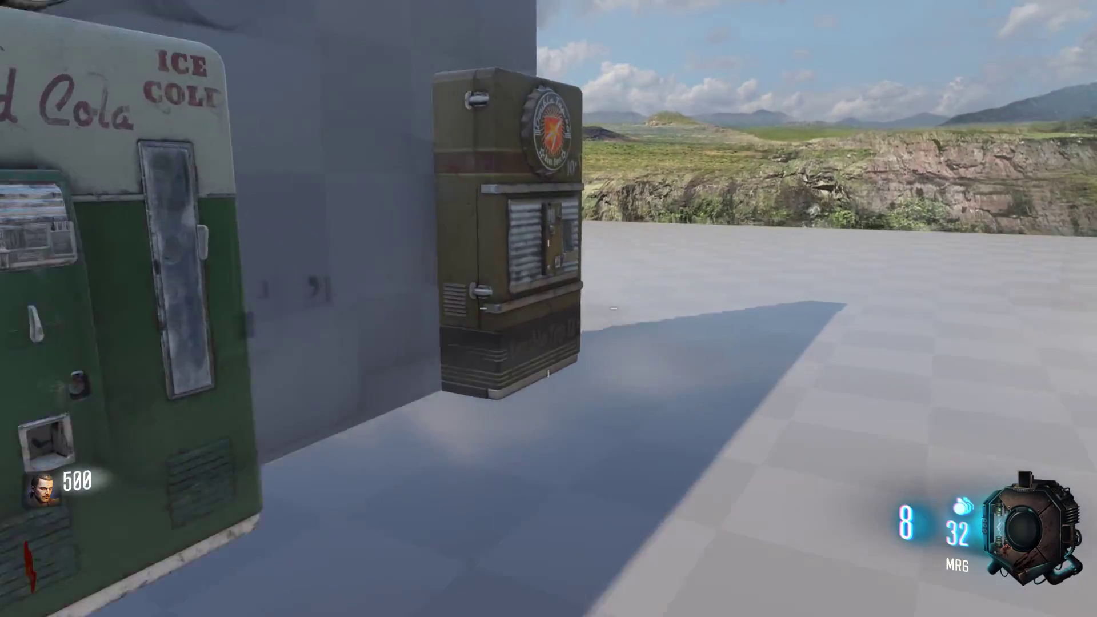
pyautogui.press('s')
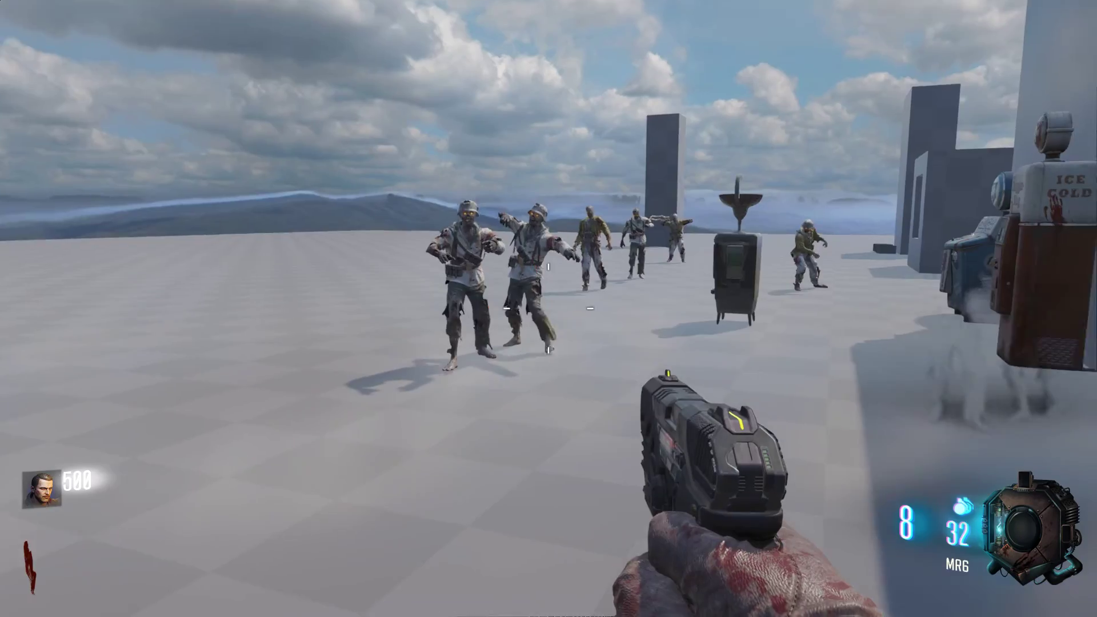
pyautogui.press('a')
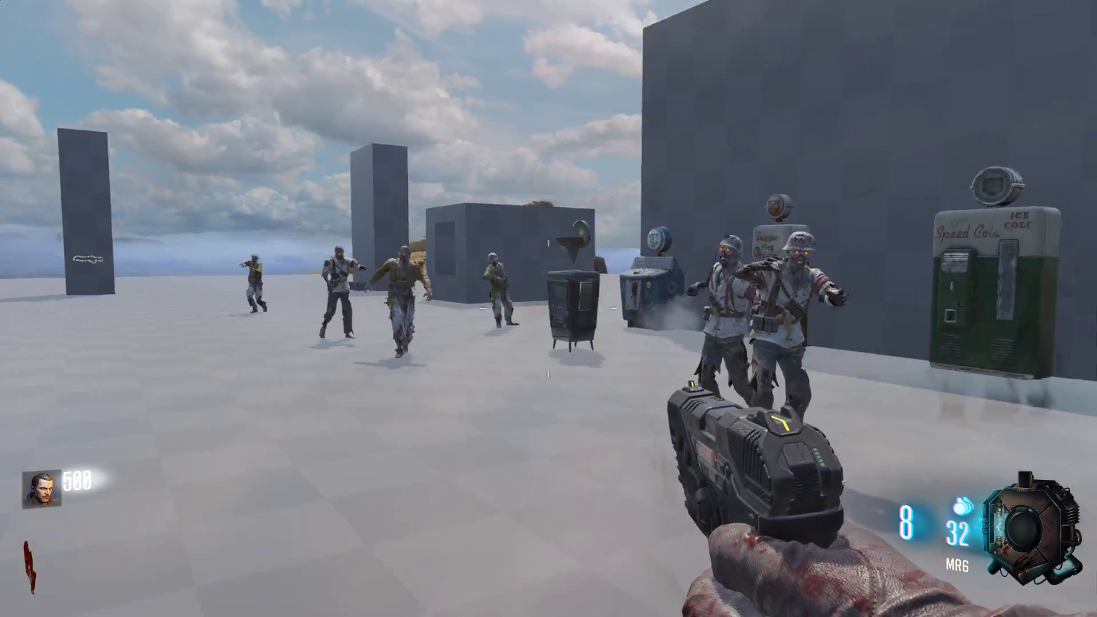
pyautogui.press('a')
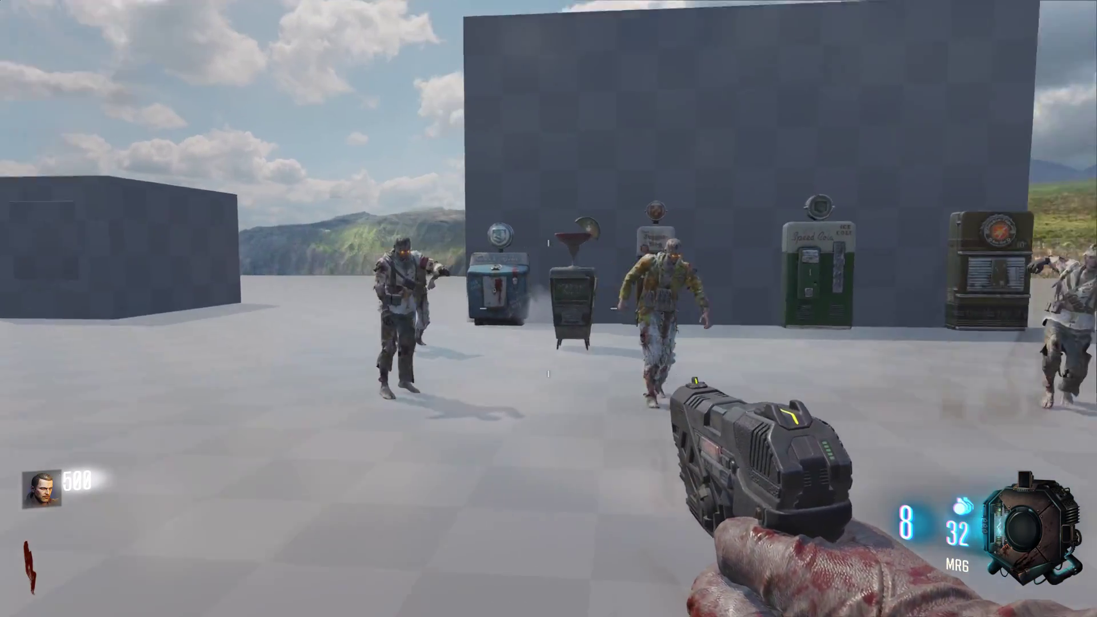